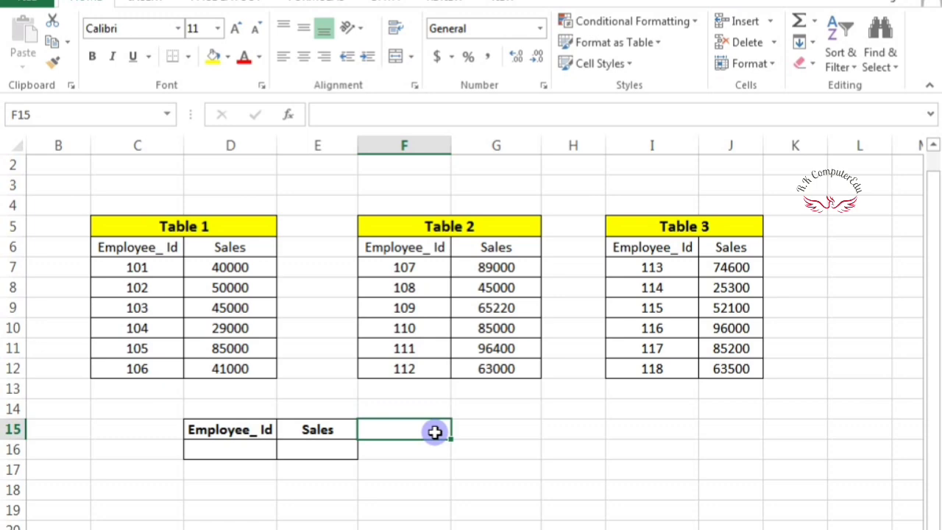
- Enter a first name in G15 and a surname in H15
{"action": "left_click", "coordinate": [479, 437]}
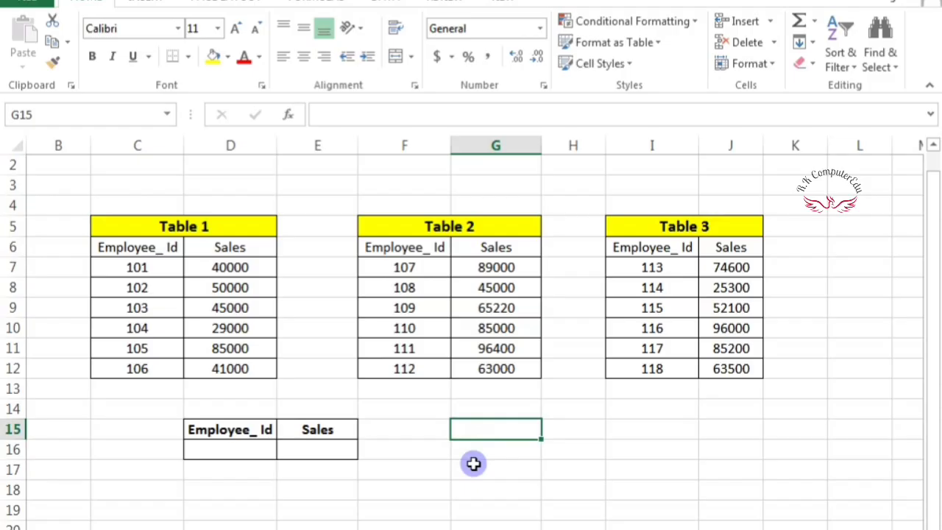
{"action": "left_click", "coordinate": [473, 464]}
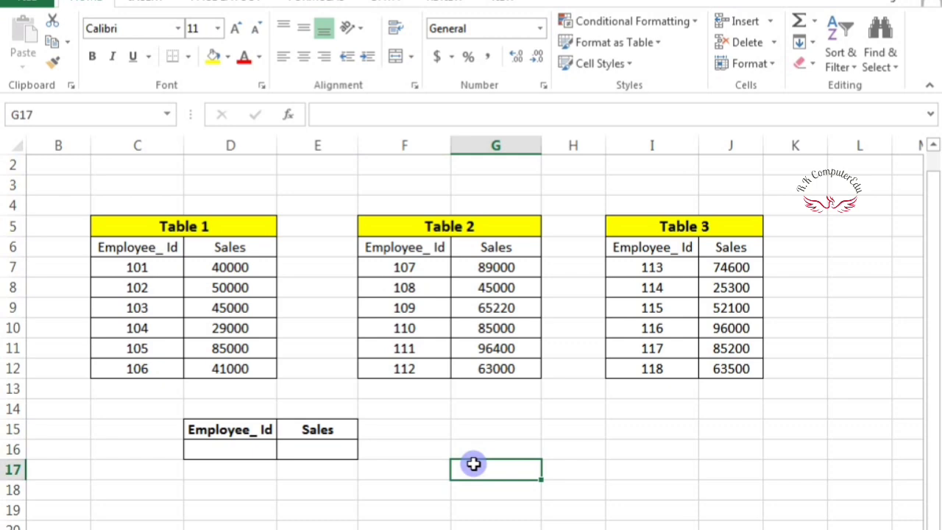
{"action": "left_click", "coordinate": [502, 424]}
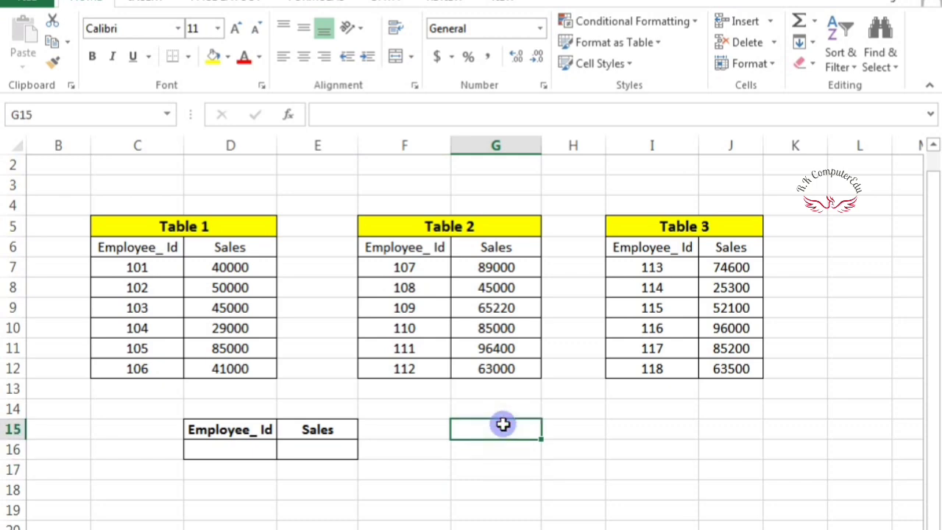
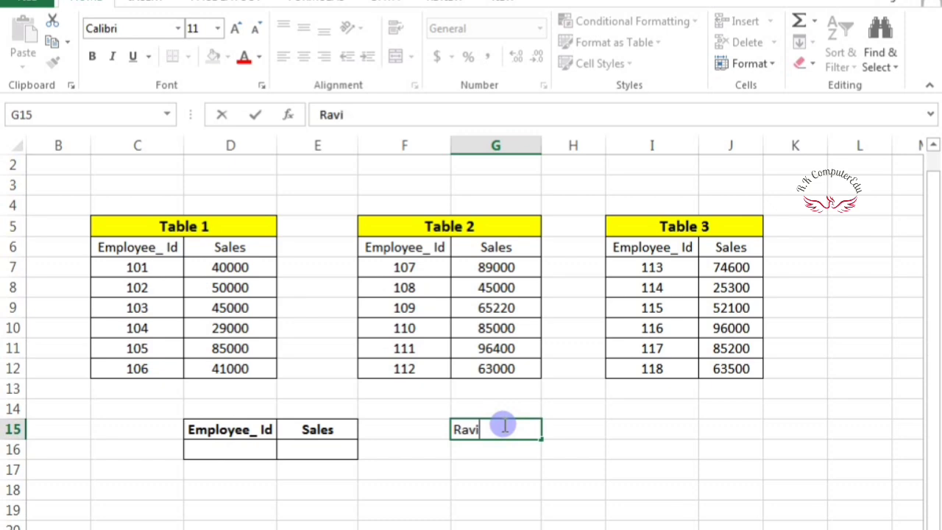
{"action": "key", "text": "Tab"}
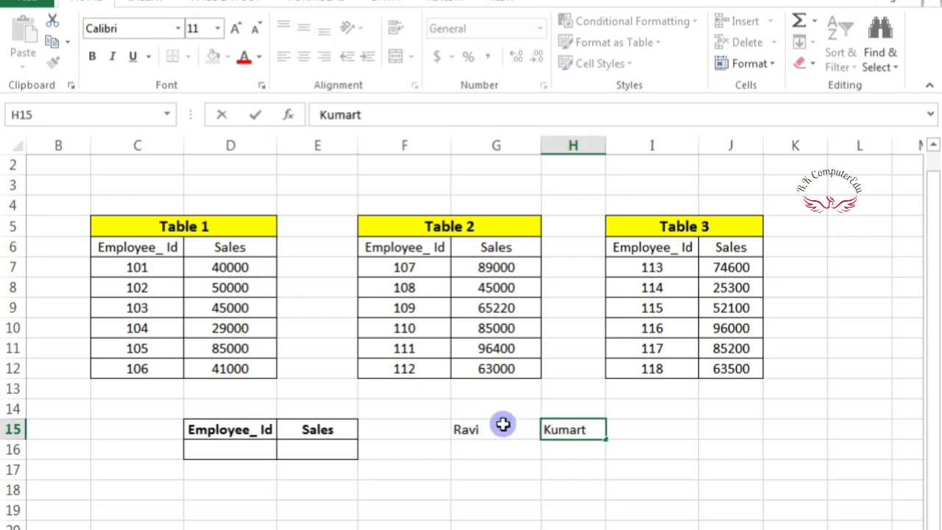
{"action": "key", "text": "Tab"}
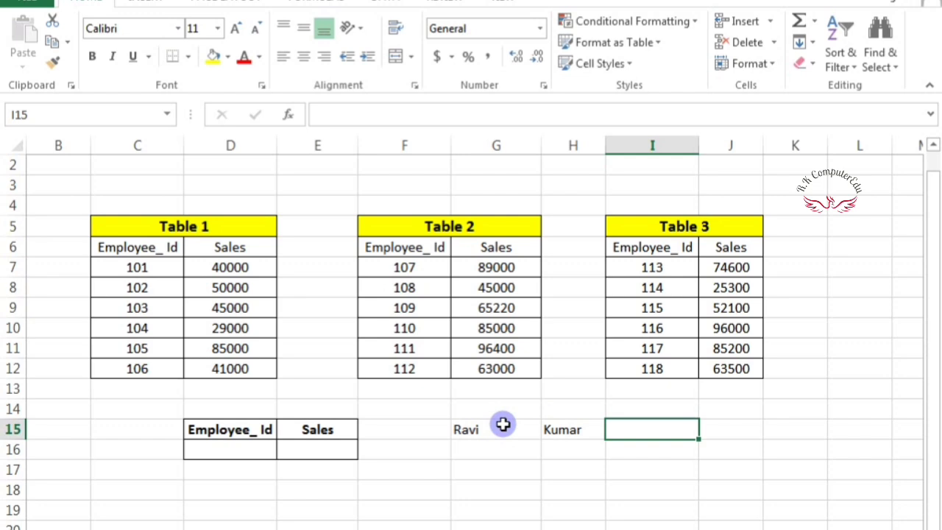
- Enter =AVERAGE(G15,H15) in I15, which returns #DIV/0!
{"action": "type", "text": "=aver"}
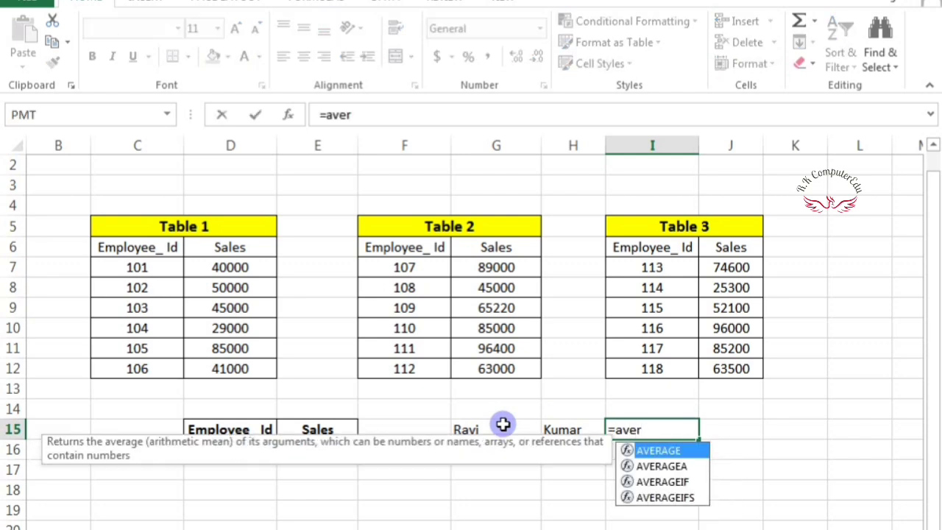
{"action": "key", "text": "Tab"}
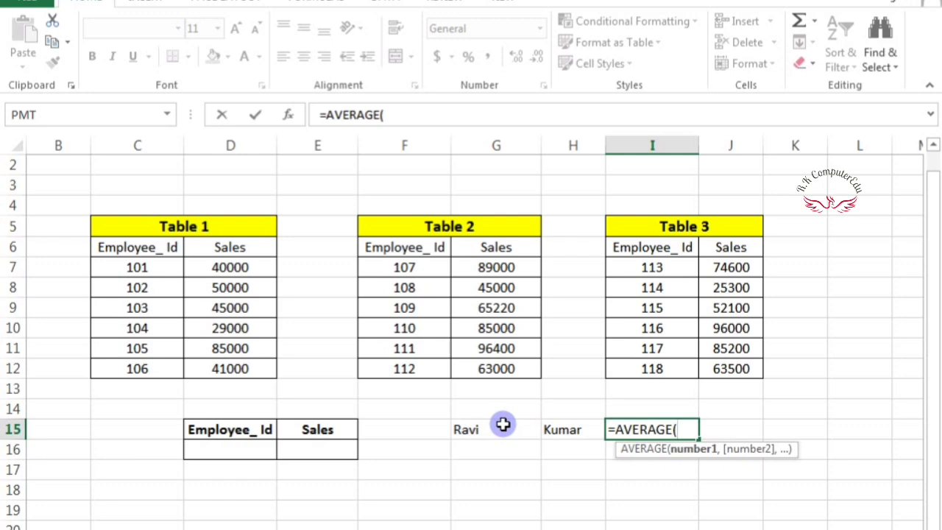
{"action": "left_click", "coordinate": [491, 431]}
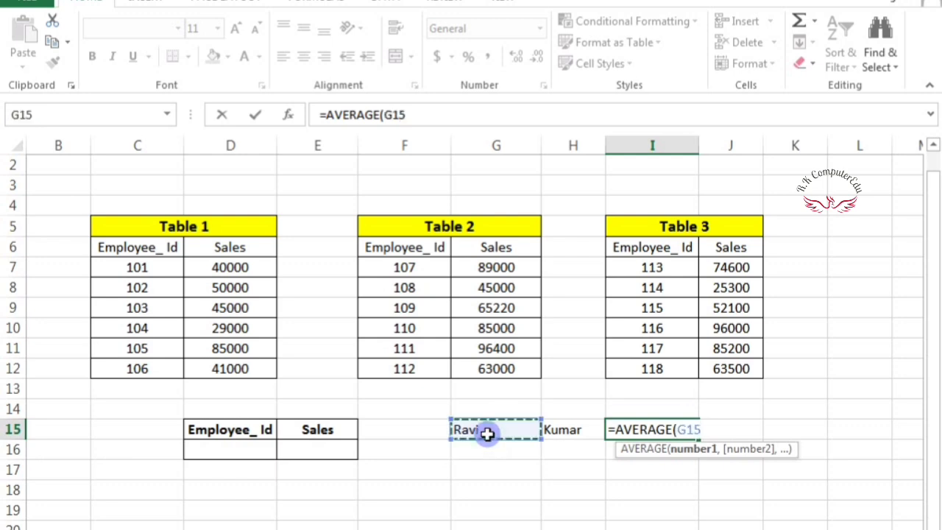
{"action": "type", "text": ","}
{"action": "left_click", "coordinate": [557, 431]}
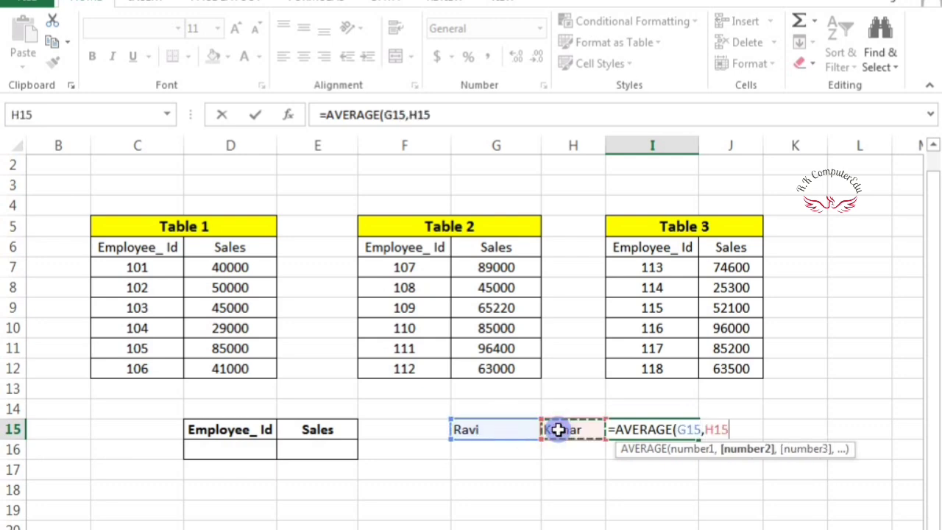
{"action": "type", "text": ")"}
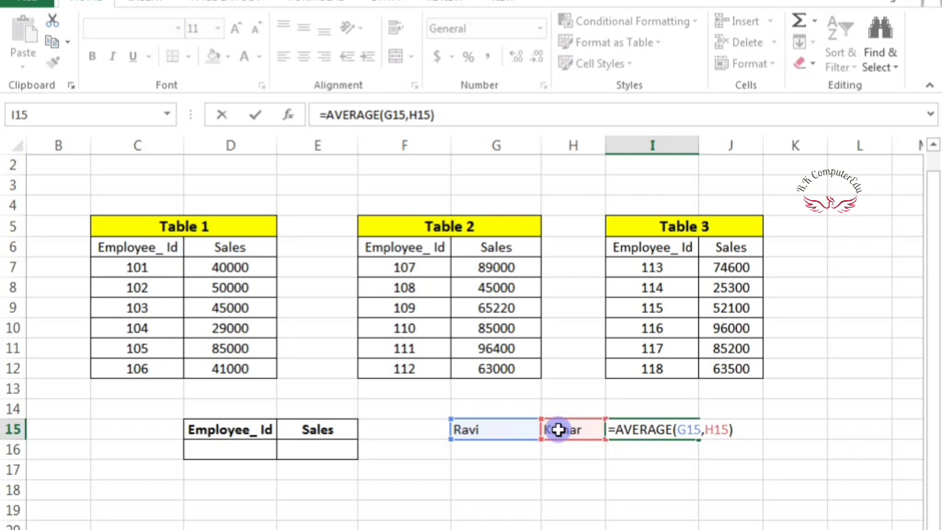
{"action": "key", "text": "Return"}
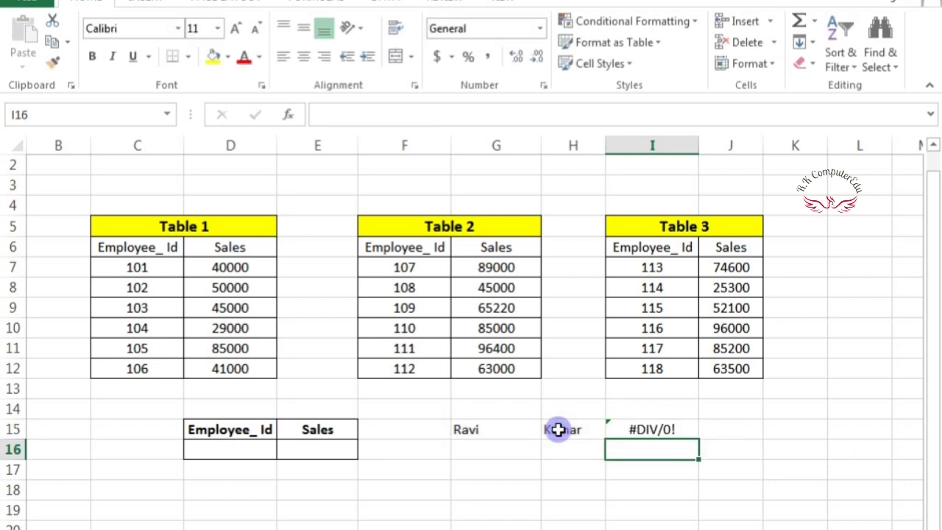
{"action": "left_click", "coordinate": [678, 427]}
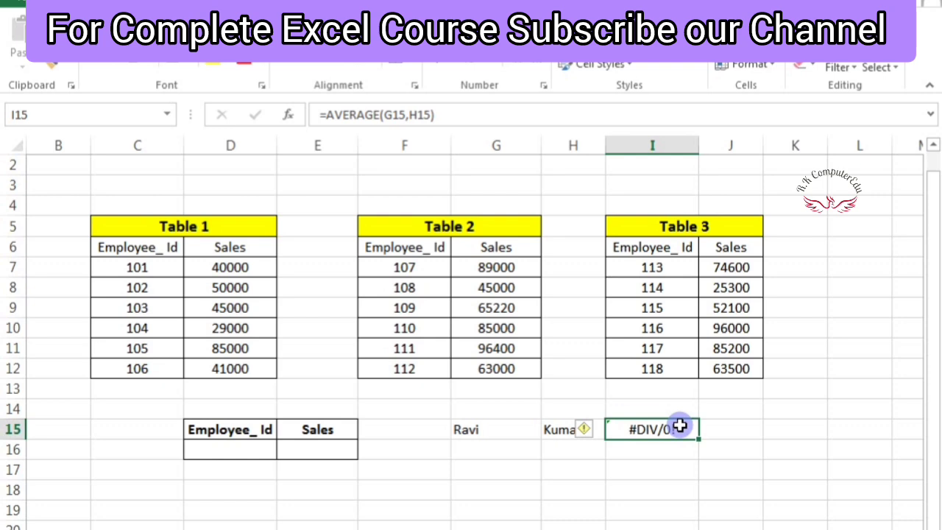
- Change I15 to =IFERROR(AVERAGE(G15,H15)," ") so it shows a blank instead of the error
{"action": "double_click", "coordinate": [676, 428]}
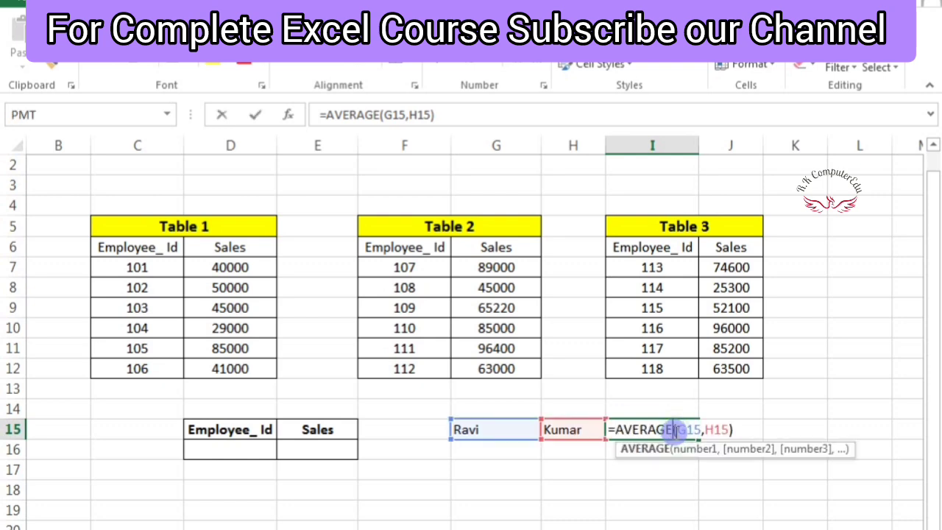
{"action": "left_click", "coordinate": [615, 429]}
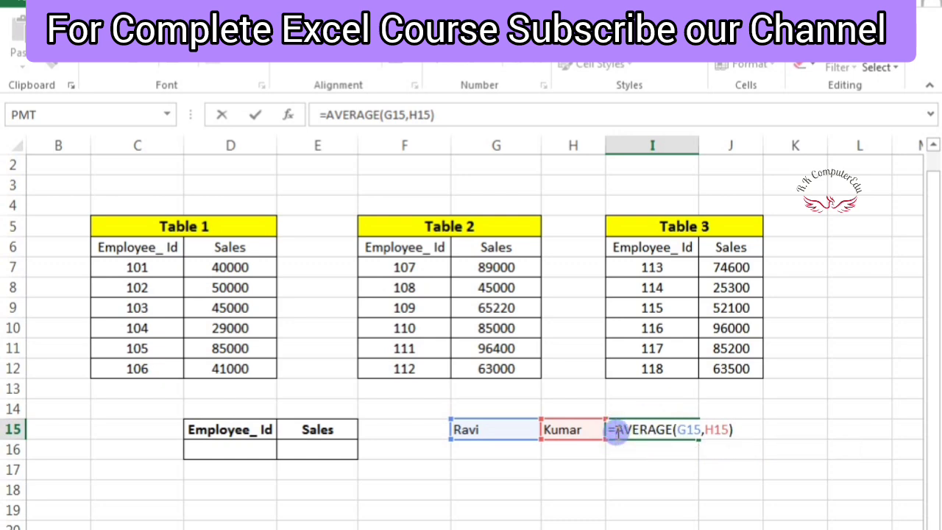
{"action": "type", "text": "ifer"}
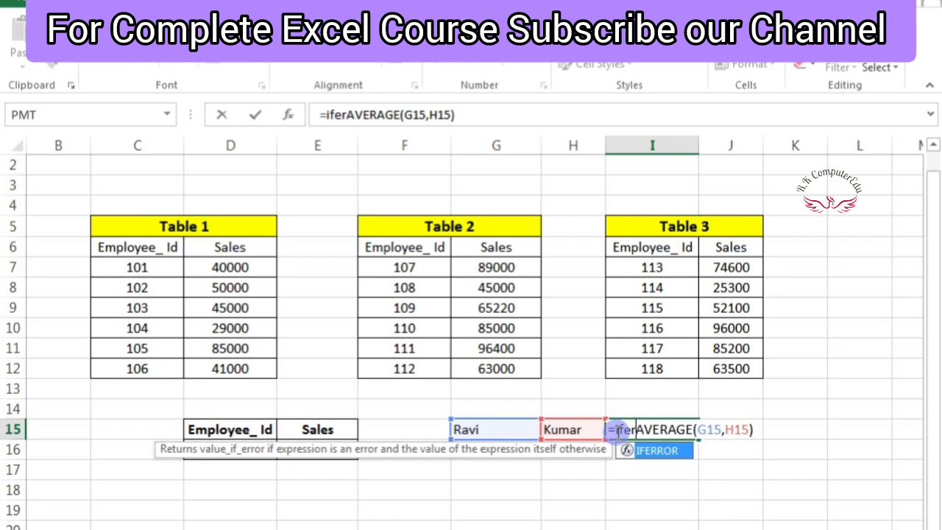
{"action": "key", "text": "Tab"}
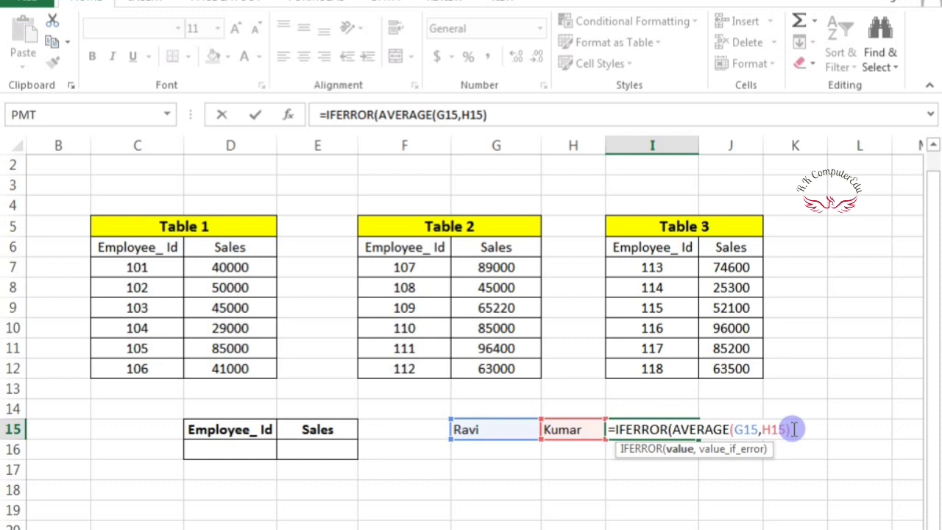
{"action": "type", "text": ","}
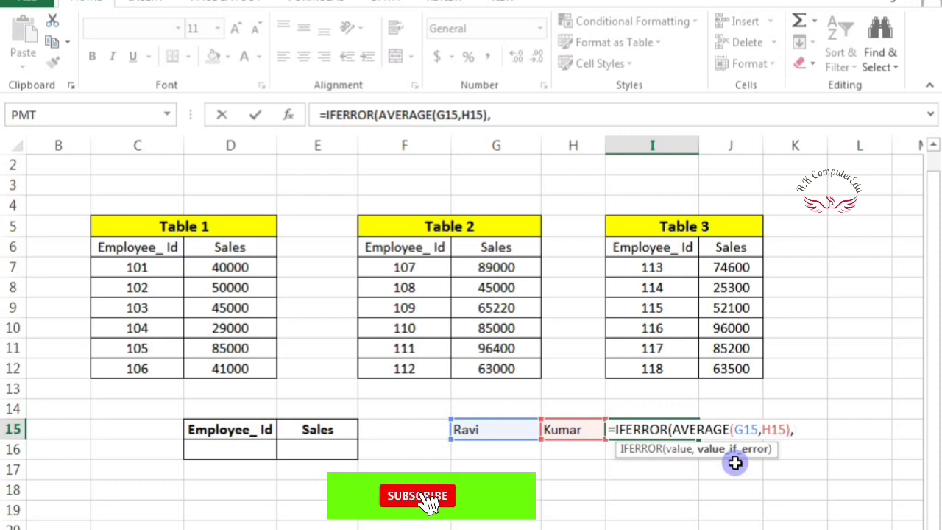
{"action": "type", "text": "\""}
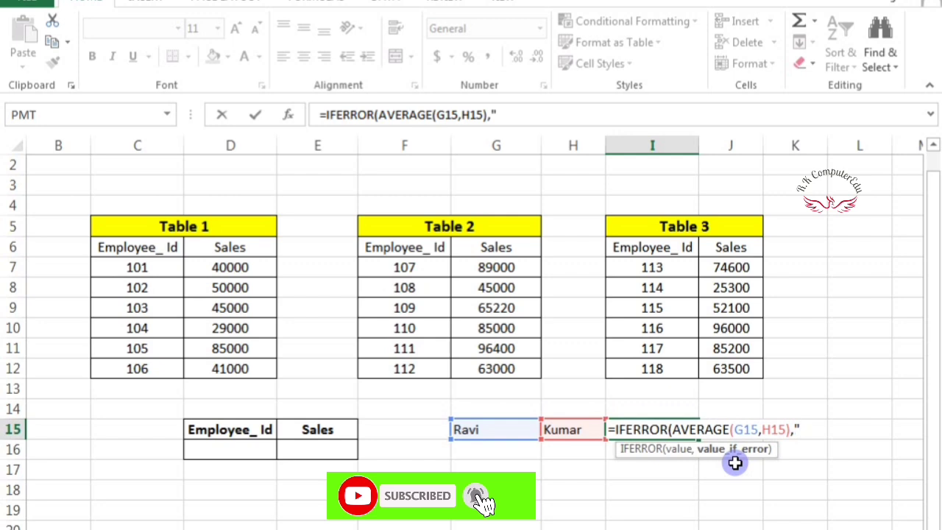
{"action": "type", "text": " \")"}
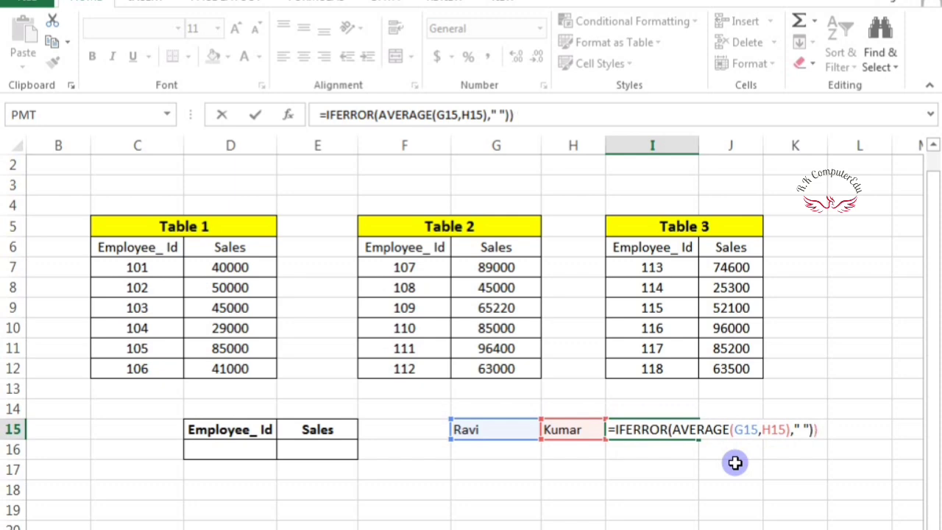
{"action": "key", "text": "Return"}
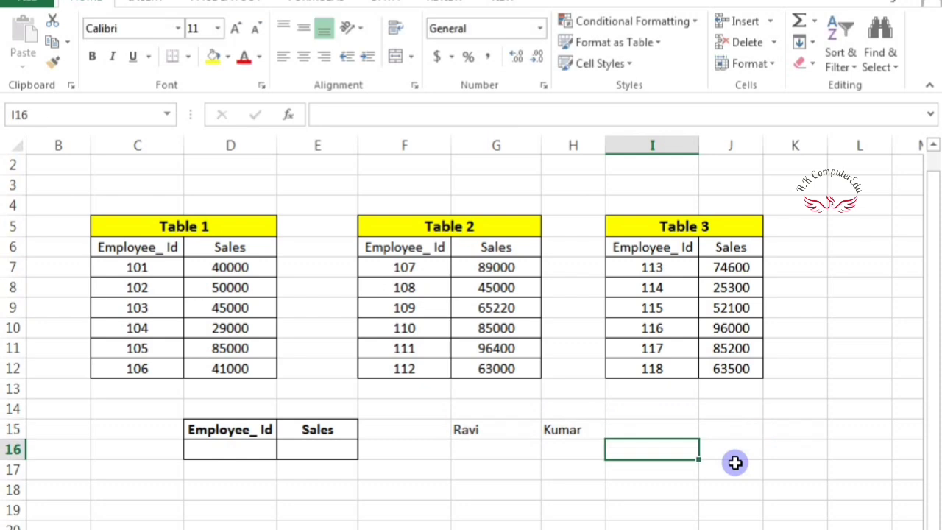
{"action": "left_click", "coordinate": [651, 424]}
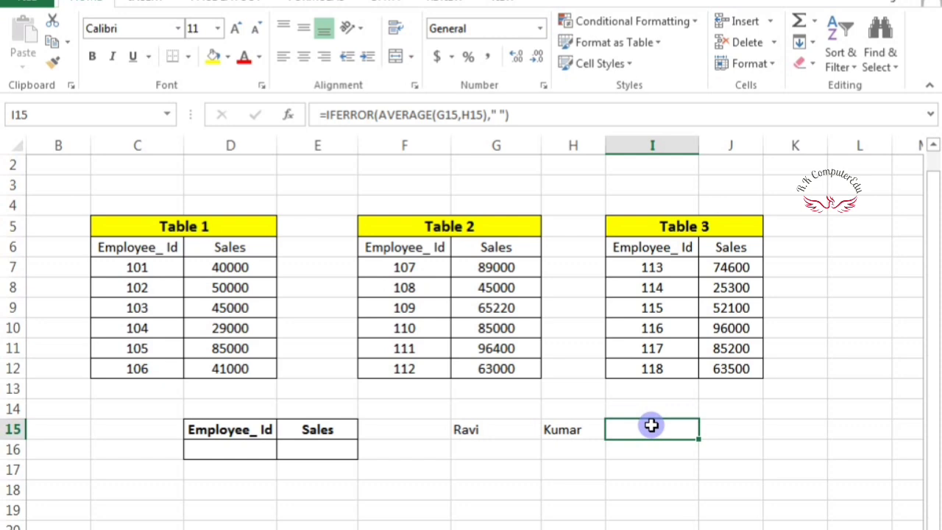
- Set I15's IFERROR fallback text to "Not Found"
{"action": "double_click", "coordinate": [652, 425]}
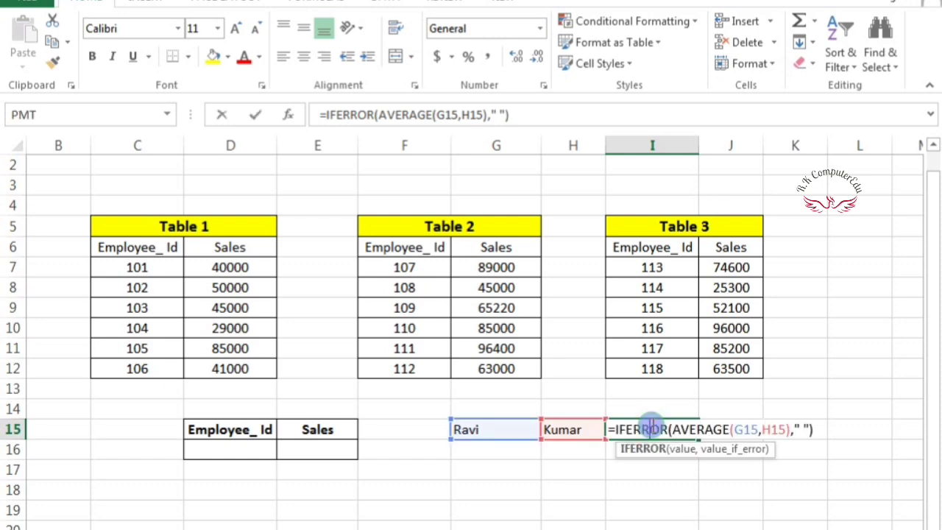
{"action": "left_click", "coordinate": [800, 429]}
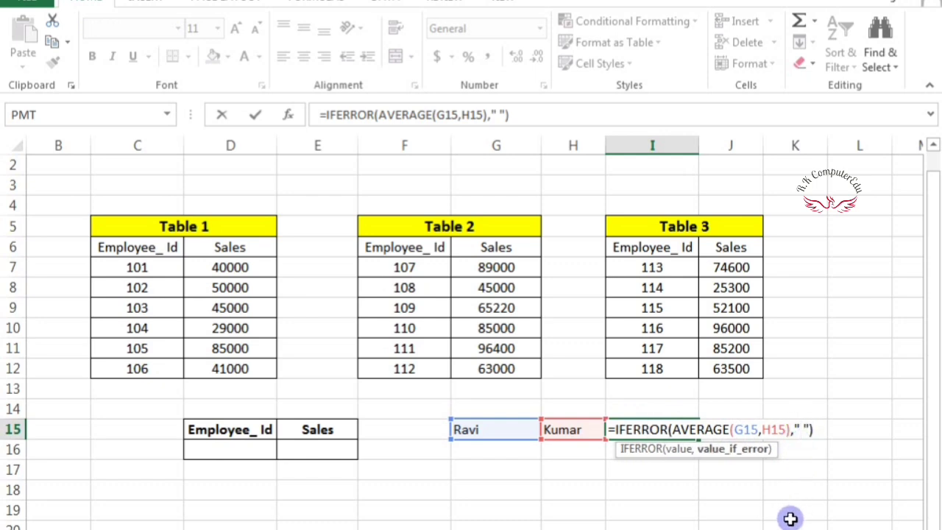
{"action": "type", "text": "Not"}
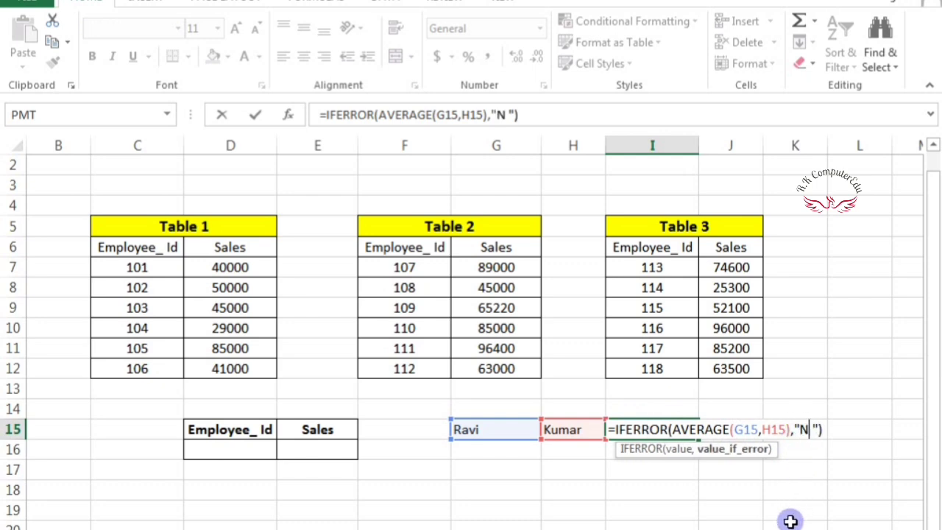
{"action": "type", "text": " Fou"}
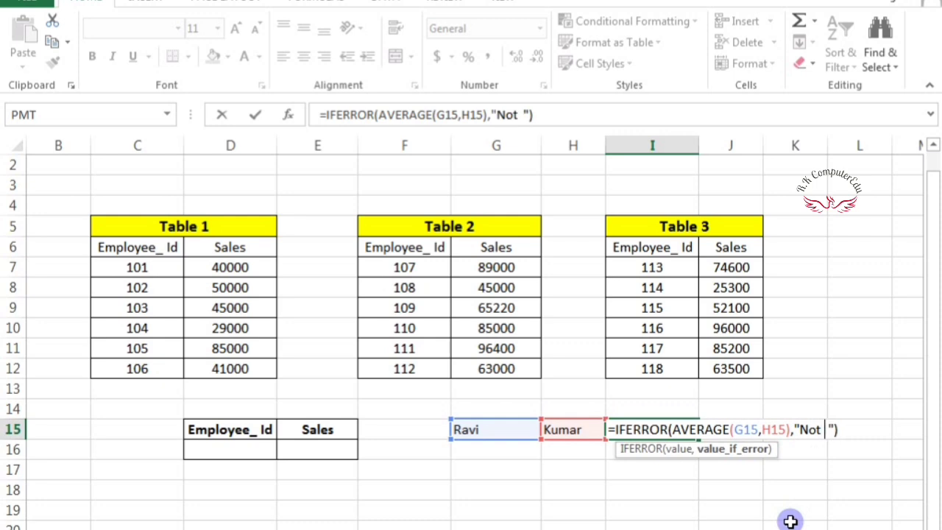
{"action": "type", "text": "nd"}
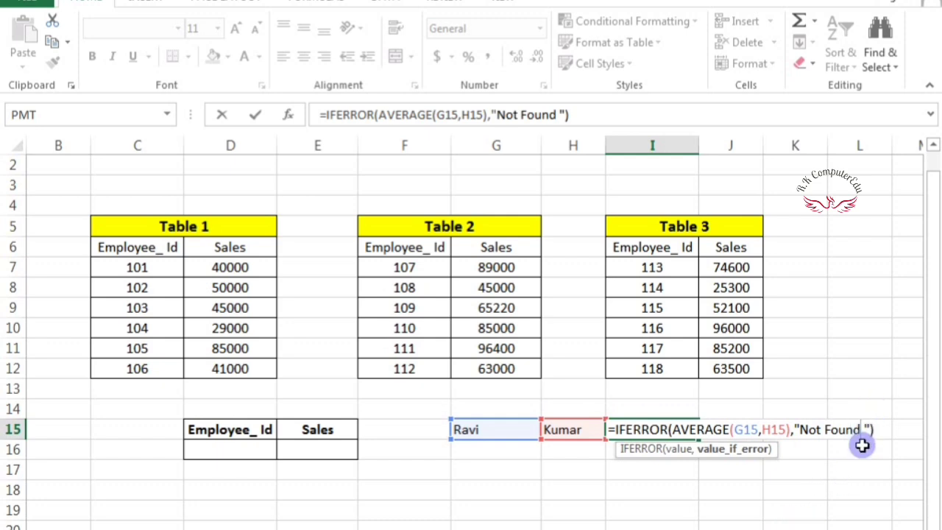
{"action": "key", "text": "Return"}
{"action": "left_click", "coordinate": [666, 429]}
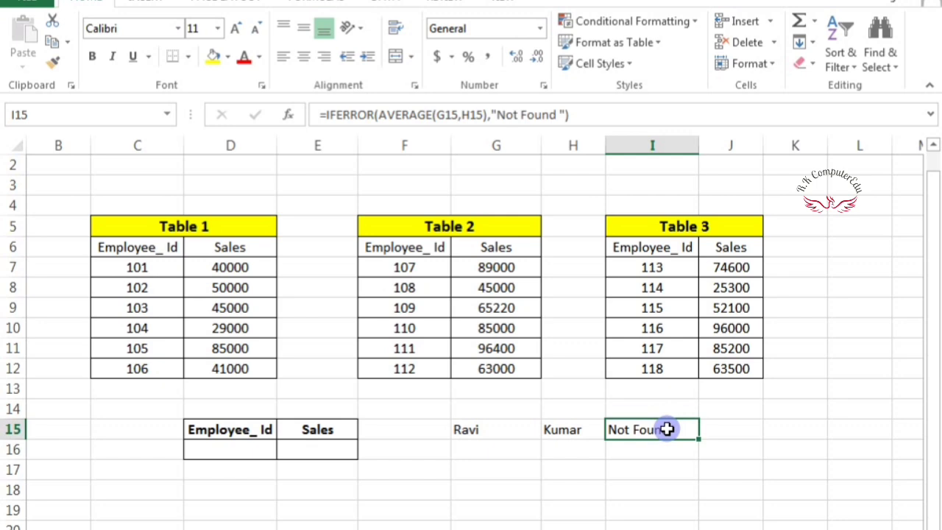
{"action": "key", "text": "Left"}
{"action": "key", "text": "Left"}
- Delete the test name and formula entries in G15:I15
{"action": "key", "text": "shift+Right"}
{"action": "key", "text": "shift+Right"}
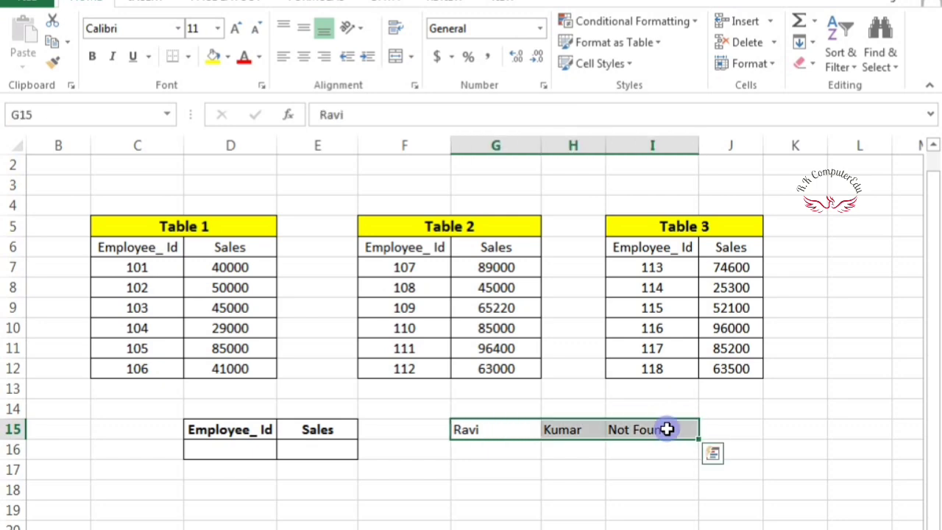
{"action": "key", "text": "Delete"}
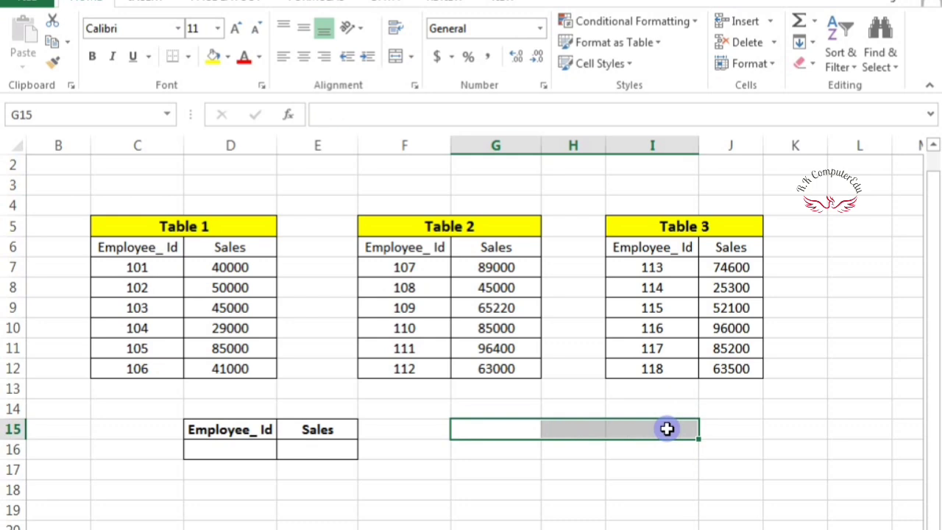
{"action": "left_click", "coordinate": [464, 521]}
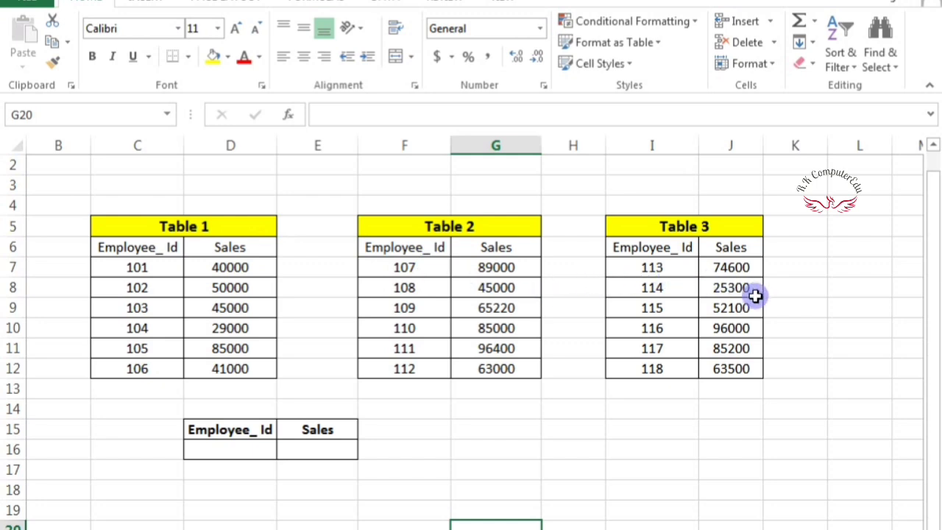
- Enter =VLOOKUP(D16,C6:D12,2,0) in E16 to look up D16's Employee_Id in Table 1
{"action": "left_click", "coordinate": [241, 446]}
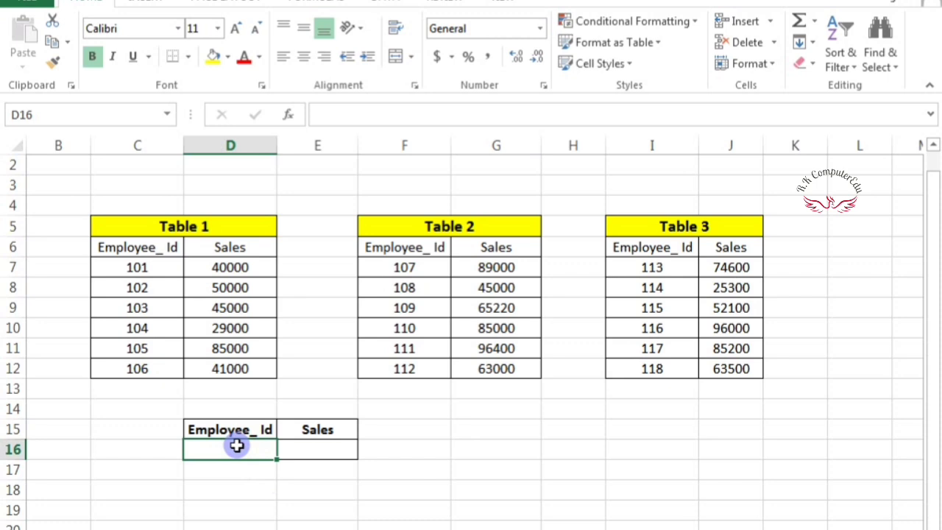
{"action": "left_click", "coordinate": [312, 453]}
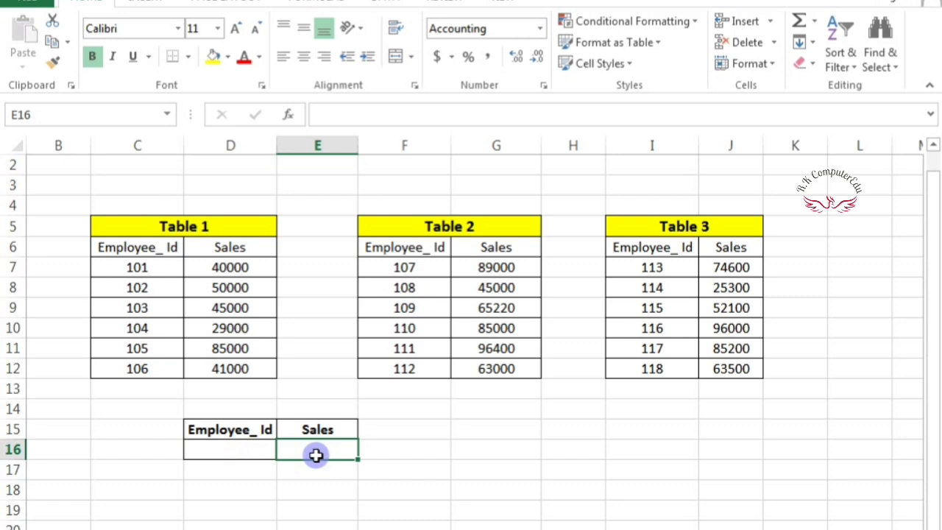
{"action": "type", "text": "="}
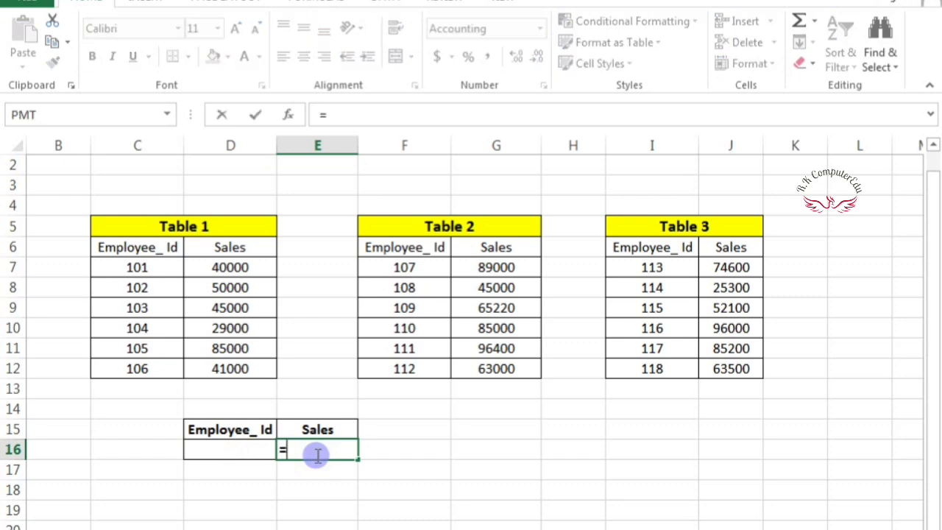
{"action": "type", "text": "Vlo"}
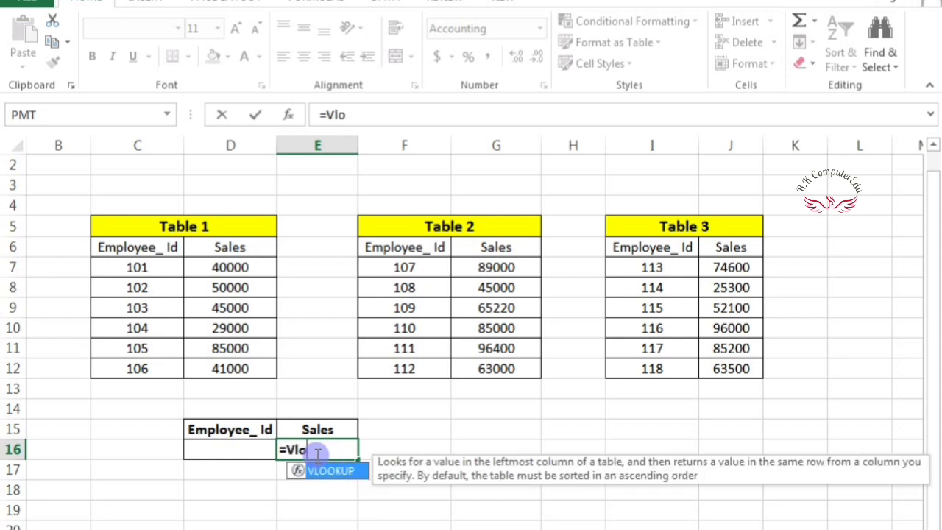
{"action": "key", "text": "Tab"}
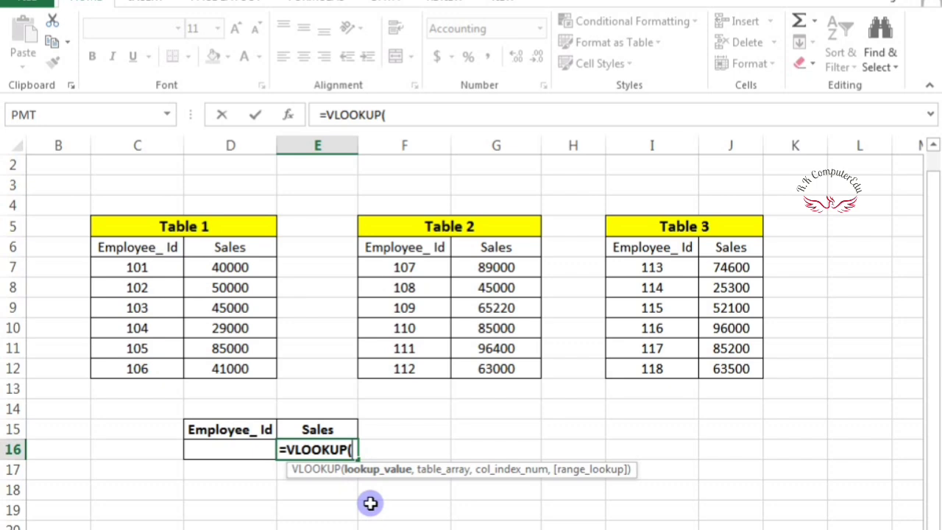
{"action": "left_click", "coordinate": [234, 448]}
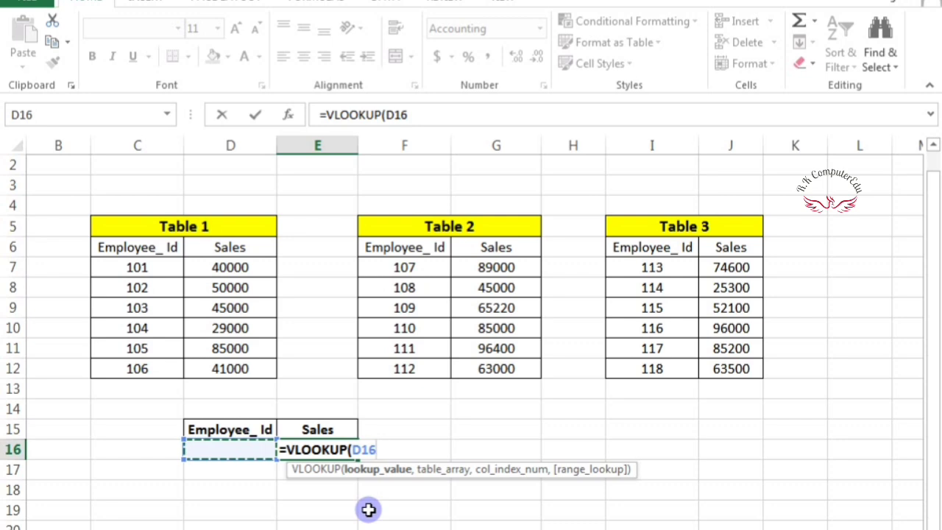
{"action": "type", "text": ","}
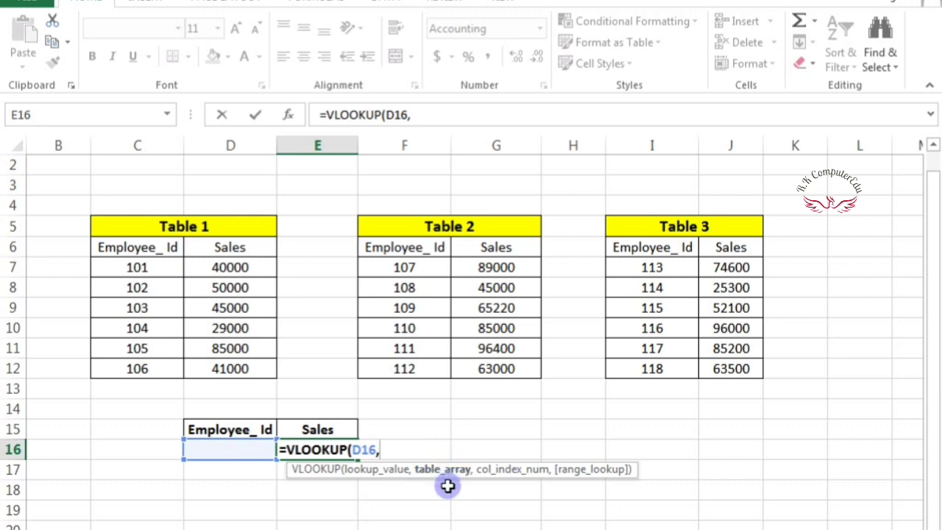
{"action": "left_click", "coordinate": [133, 249]}
{"action": "left_click_drag", "start_coordinate": [169, 270], "coordinate": [210, 372]}
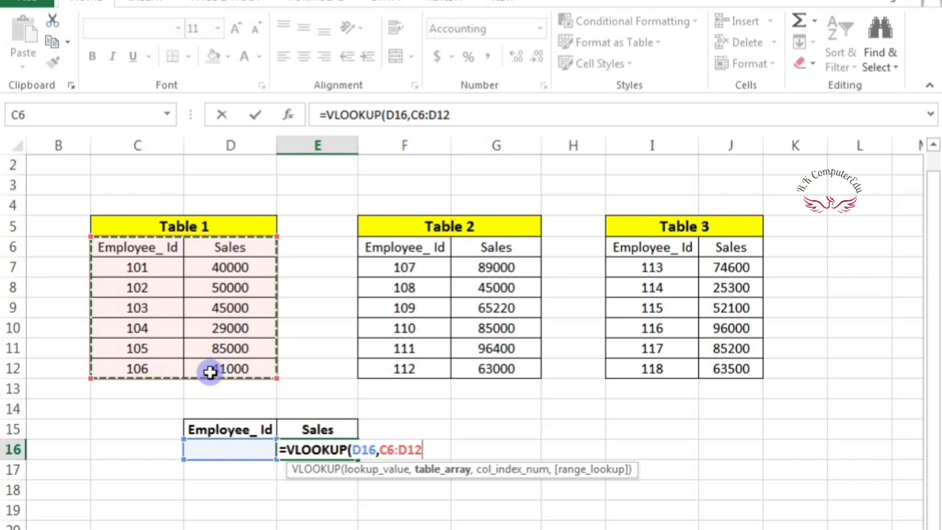
{"action": "type", "text": ","}
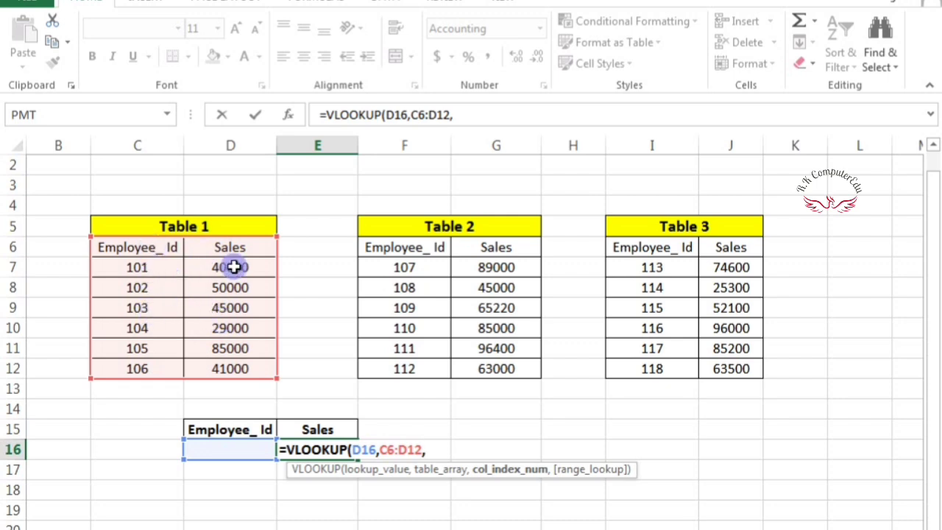
{"action": "type", "text": "2,"}
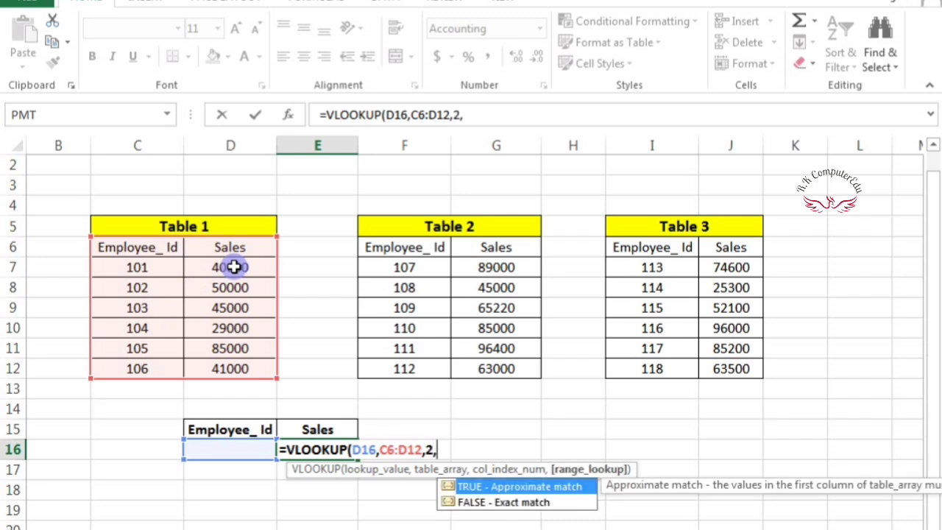
{"action": "type", "text": "0)"}
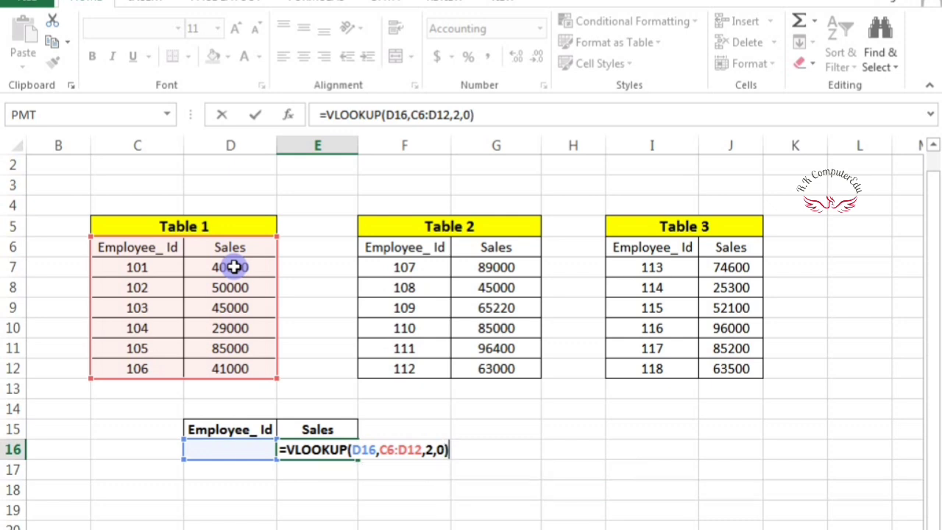
{"action": "key", "text": "Return"}
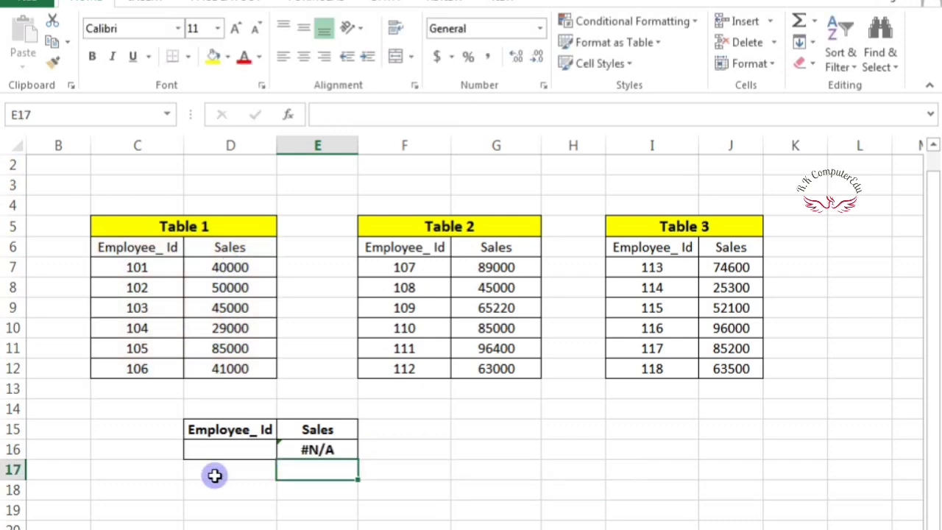
- Test Employee_Id 101 in D16, then replace it with 107
{"action": "left_click", "coordinate": [225, 449]}
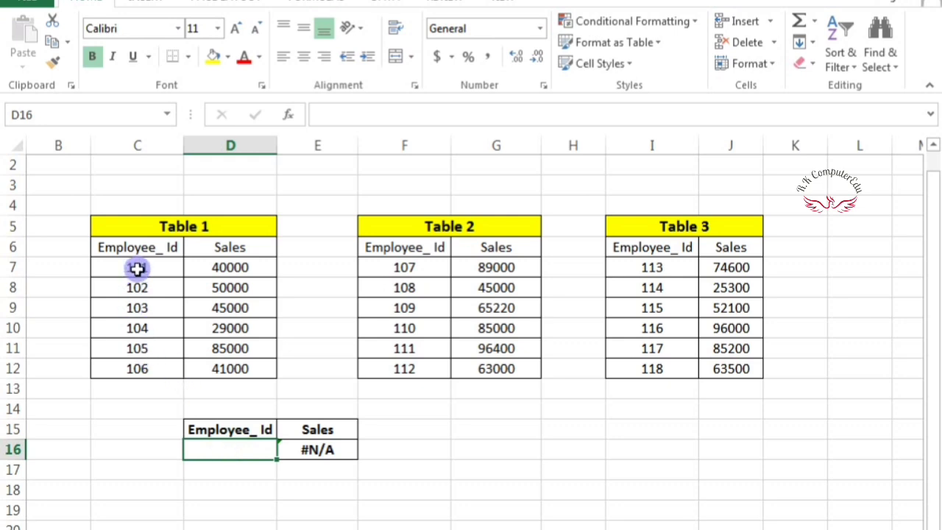
{"action": "type", "text": "10"}
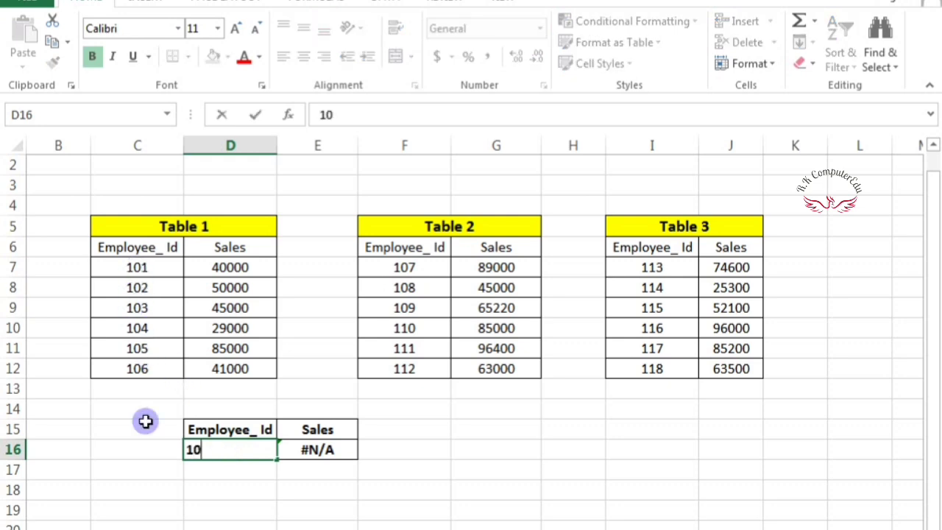
{"action": "type", "text": "1"}
{"action": "key", "text": "Return"}
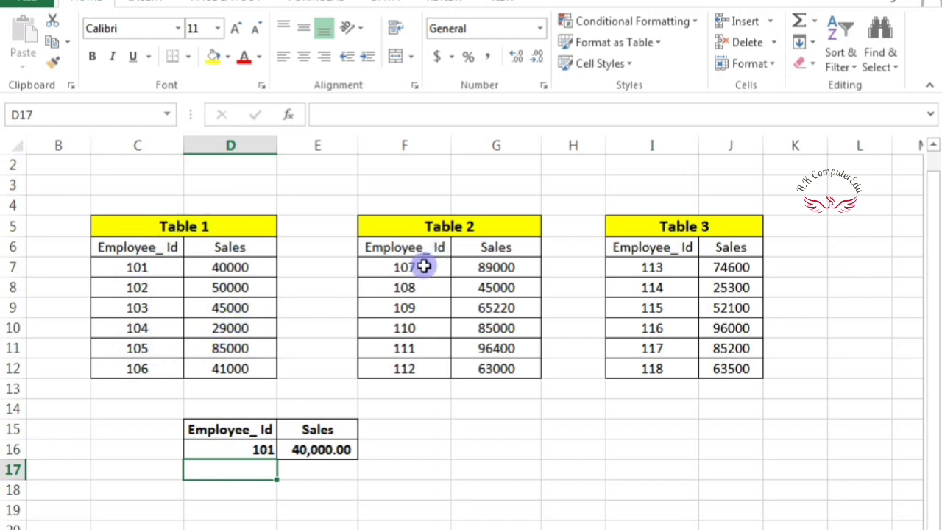
{"action": "left_click", "coordinate": [250, 450]}
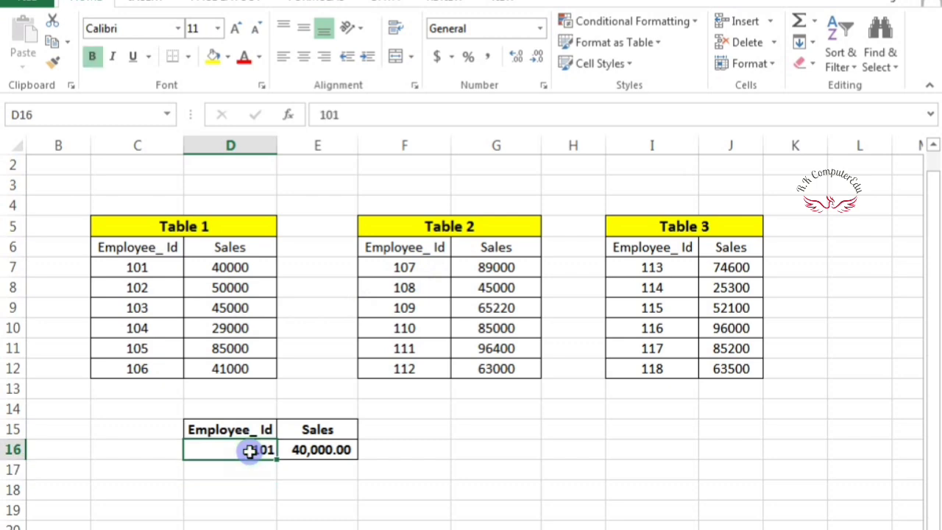
{"action": "type", "text": "107"}
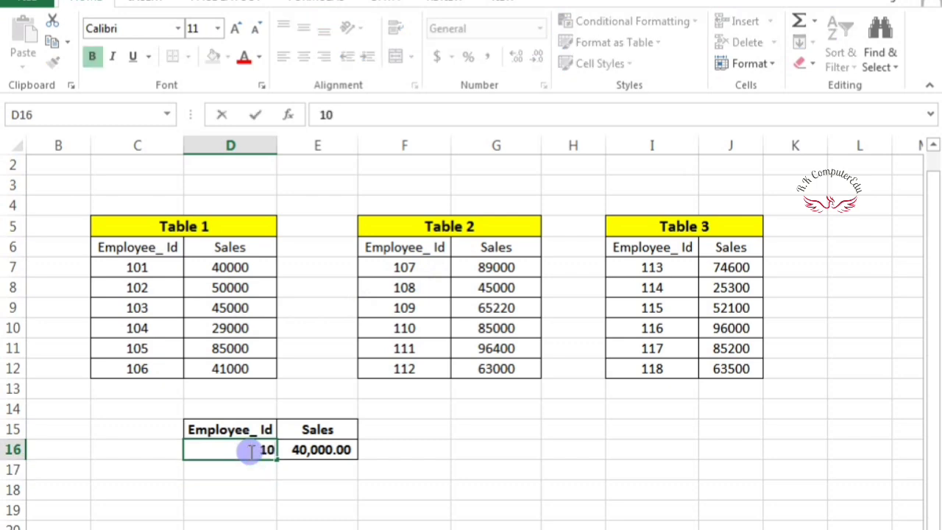
{"action": "key", "text": "Return"}
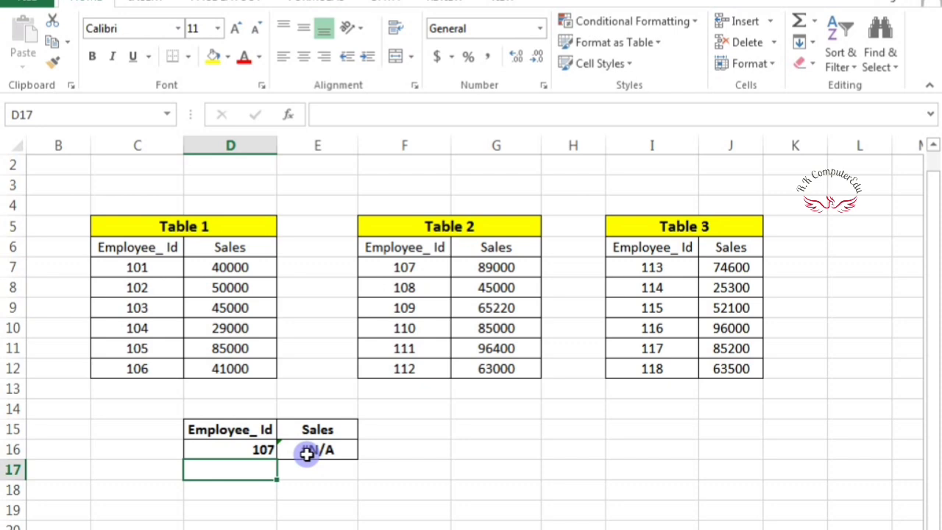
{"action": "left_click", "coordinate": [123, 265]}
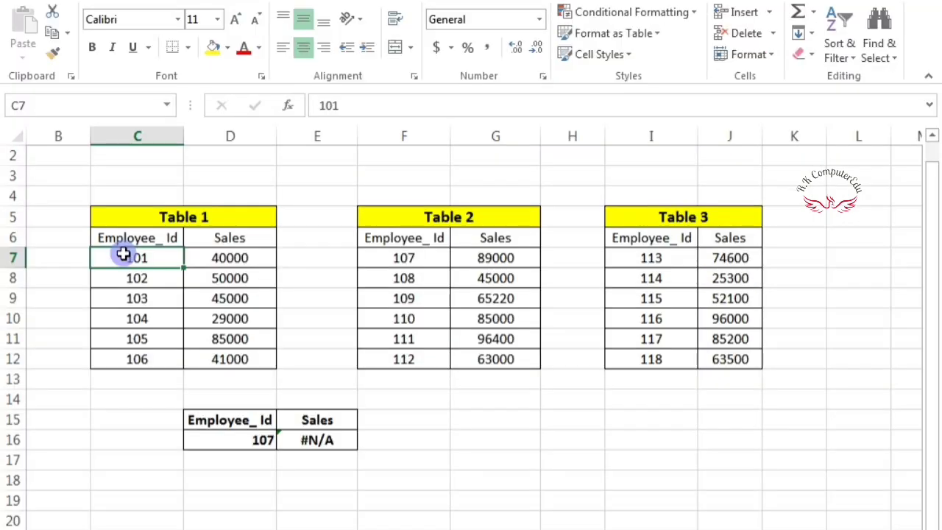
- Name Table 2's data range F7:G12 as Table_2
{"action": "key", "text": "shift+Right"}
{"action": "key", "text": "shift+Down"}
{"action": "key", "text": "shift+Down"}
{"action": "key", "text": "shift+Down"}
{"action": "key", "text": "shift+Down"}
{"action": "key", "text": "shift+Down"}
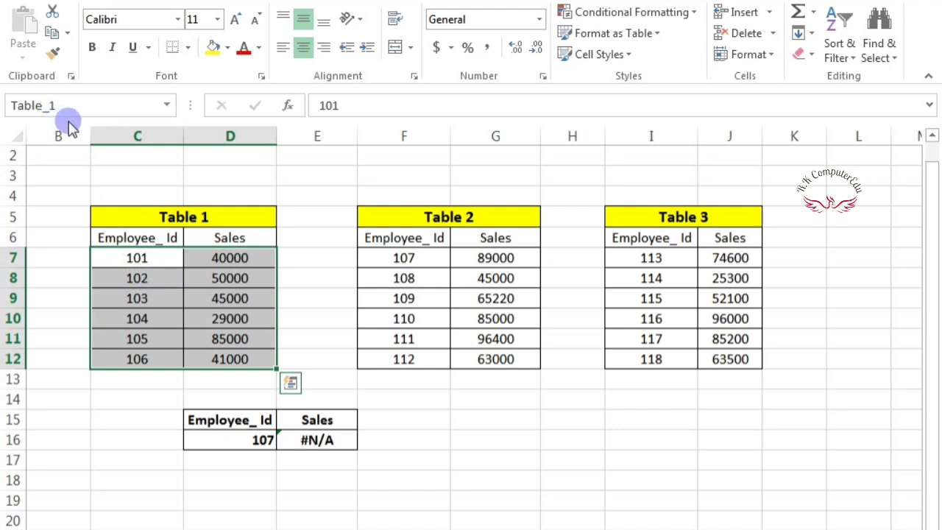
{"action": "left_click", "coordinate": [387, 257]}
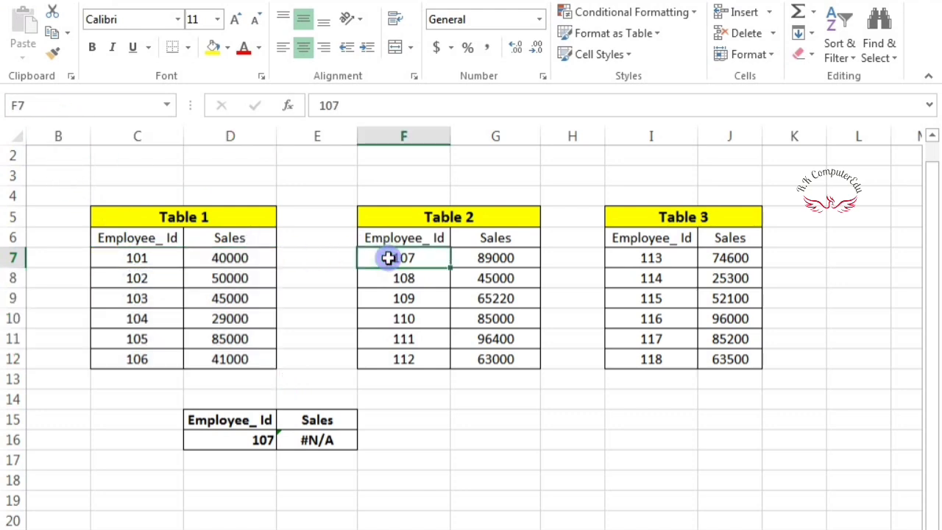
{"action": "key", "text": "shift+Right"}
{"action": "key", "text": "shift+Down"}
{"action": "key", "text": "shift+Down"}
{"action": "key", "text": "shift+Down"}
{"action": "key", "text": "shift+Down"}
{"action": "key", "text": "shift+Down"}
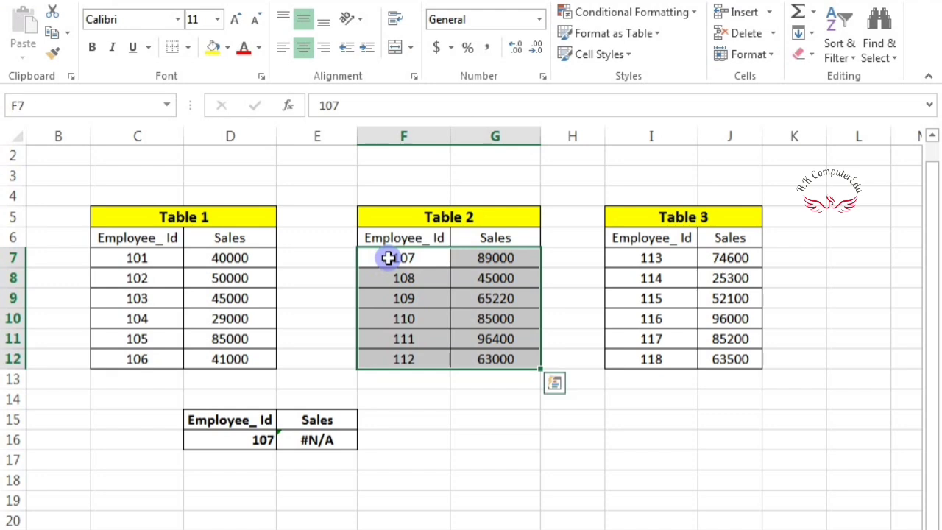
{"action": "left_click", "coordinate": [67, 103]}
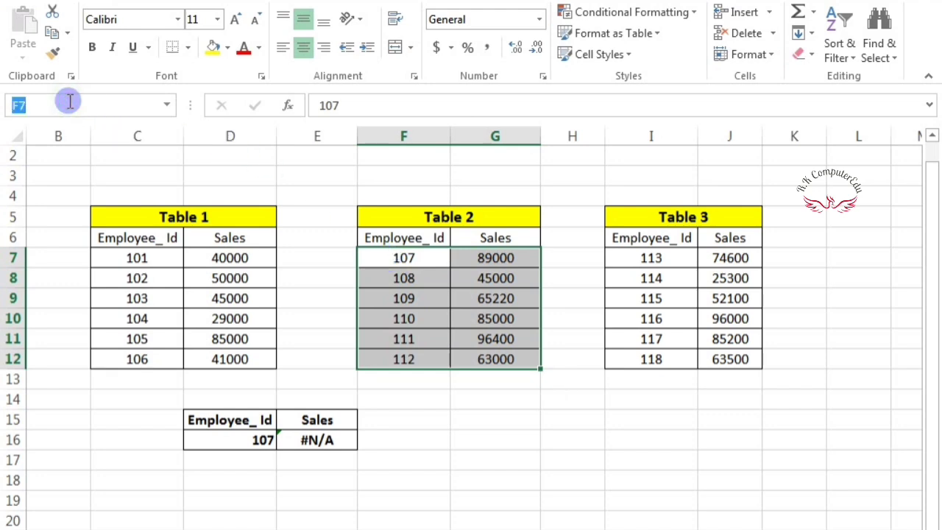
{"action": "type", "text": "Table_2"}
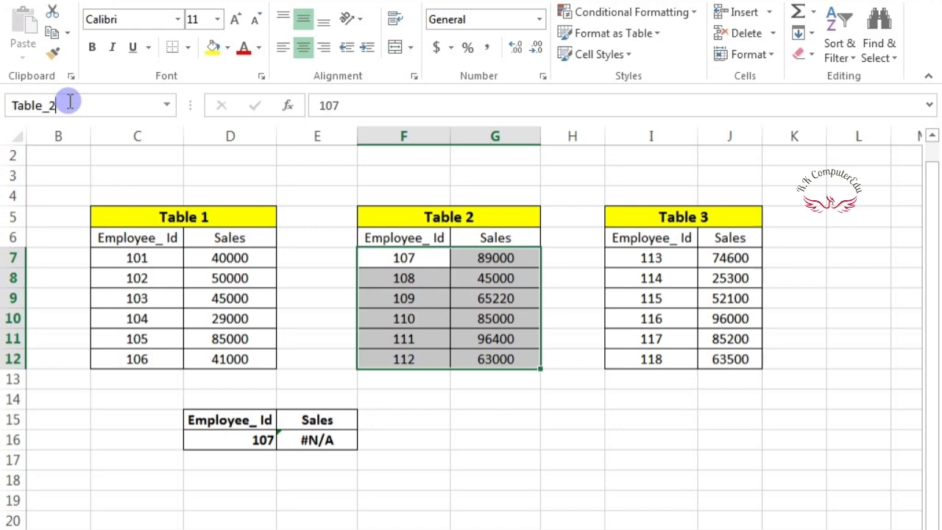
{"action": "key", "text": "Return"}
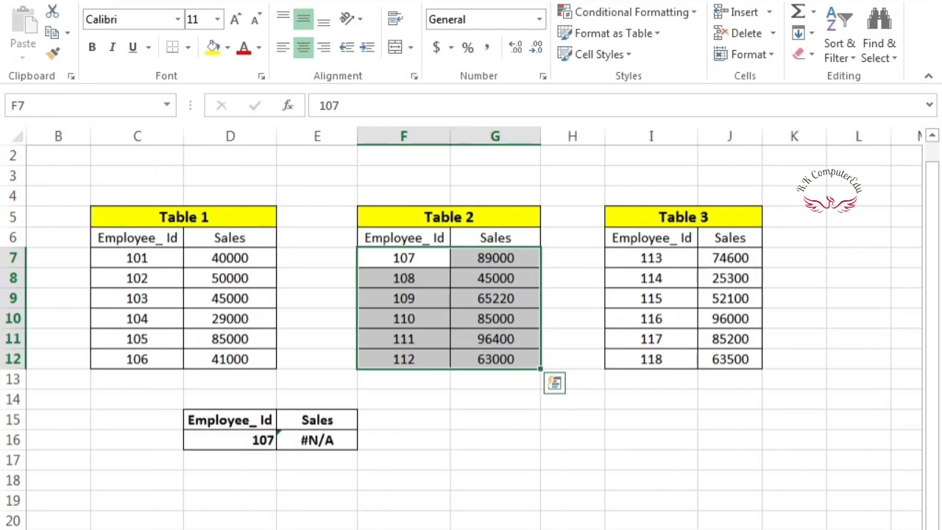
{"action": "left_click", "coordinate": [47, 105]}
{"action": "type", "text": "Table"}
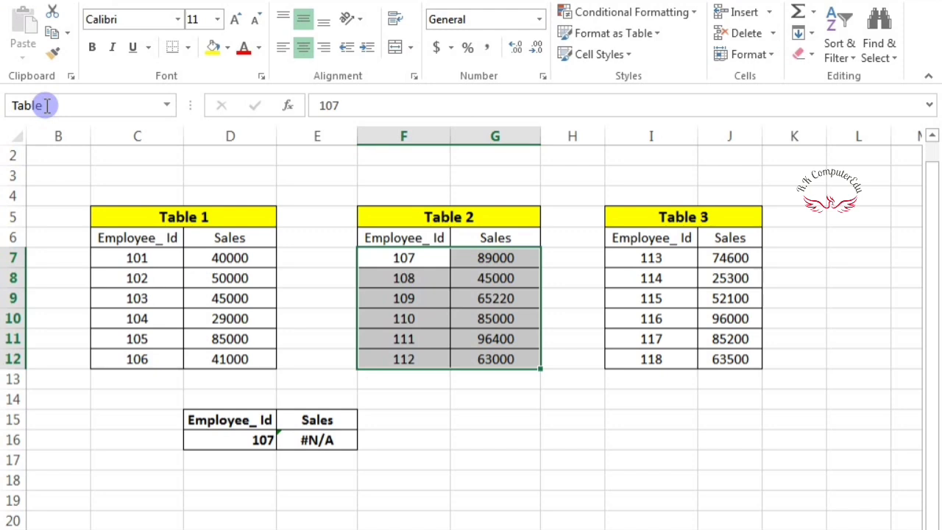
{"action": "type", "text": "_2"}
{"action": "key", "text": "Return"}
{"action": "left_click", "coordinate": [564, 288]}
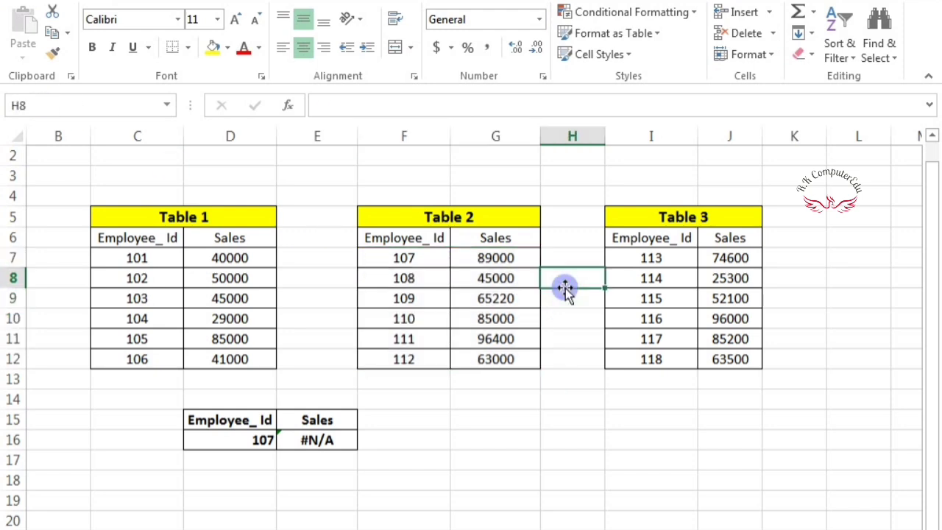
- Name Table 3's data range I7:J12 as Table_3
{"action": "left_click", "coordinate": [645, 251]}
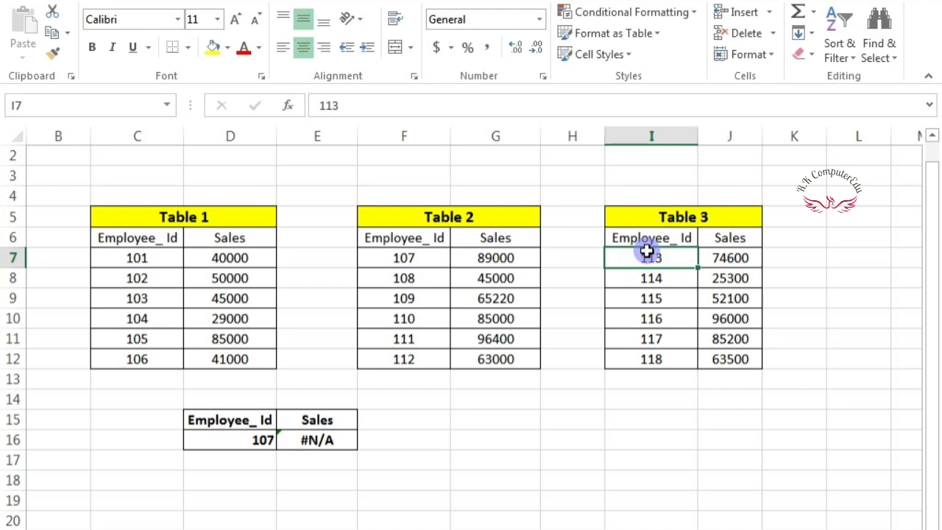
{"action": "key", "text": "shift+Right"}
{"action": "key", "text": "shift+Down"}
{"action": "key", "text": "shift+Down"}
{"action": "key", "text": "shift+Down"}
{"action": "key", "text": "shift+Down"}
{"action": "key", "text": "shift+Down"}
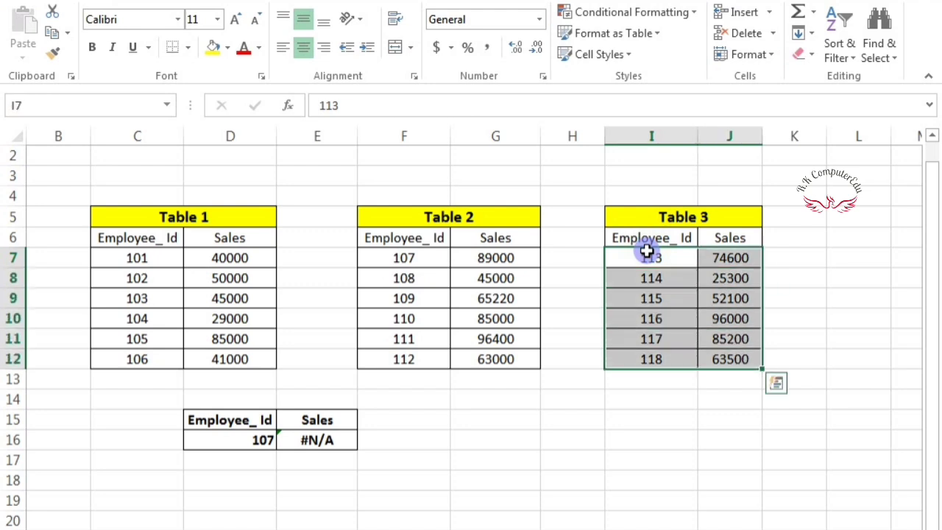
{"action": "left_click", "coordinate": [71, 103]}
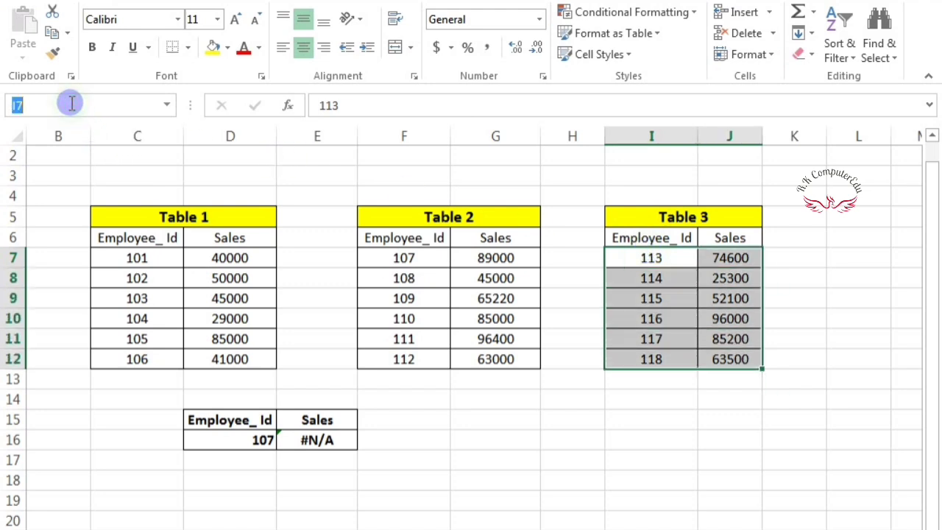
{"action": "type", "text": "Table_3"}
{"action": "key", "text": "Return"}
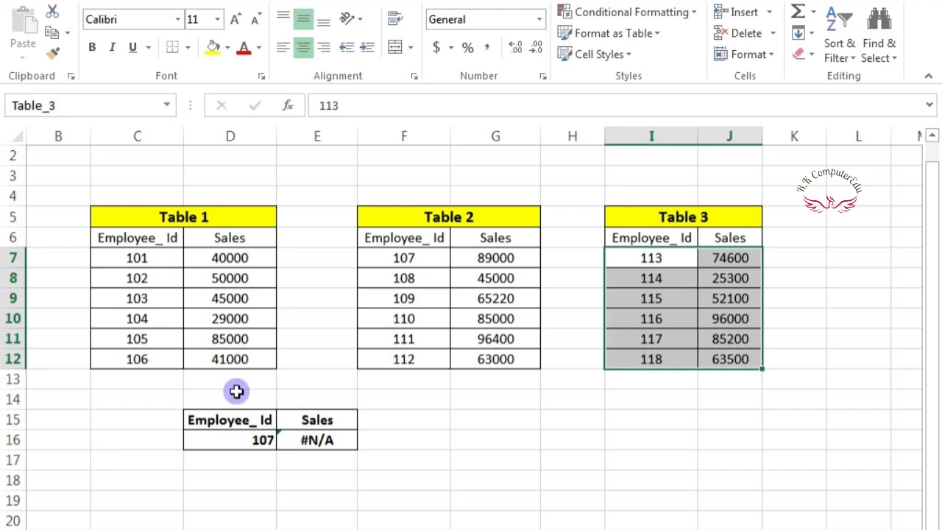
{"action": "left_click", "coordinate": [461, 479]}
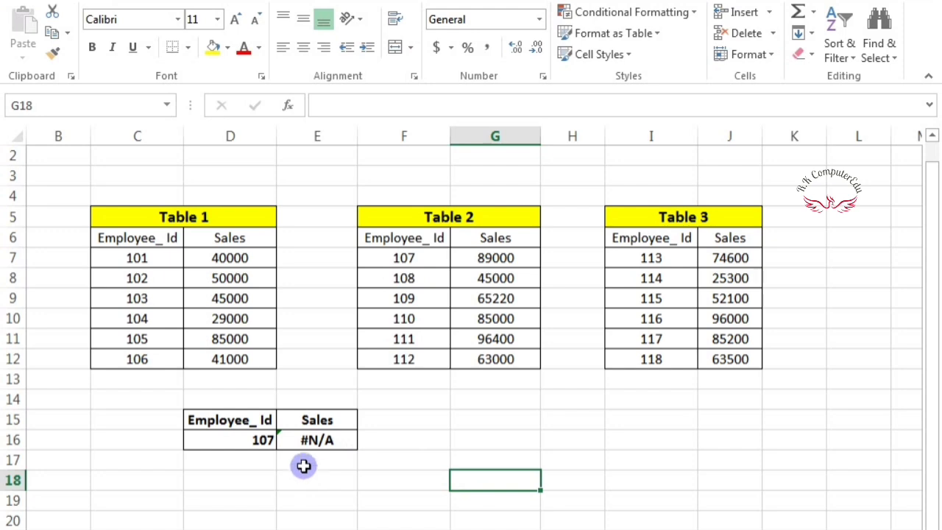
- Enter Employee_Id 113 in D16
{"action": "left_click", "coordinate": [261, 439]}
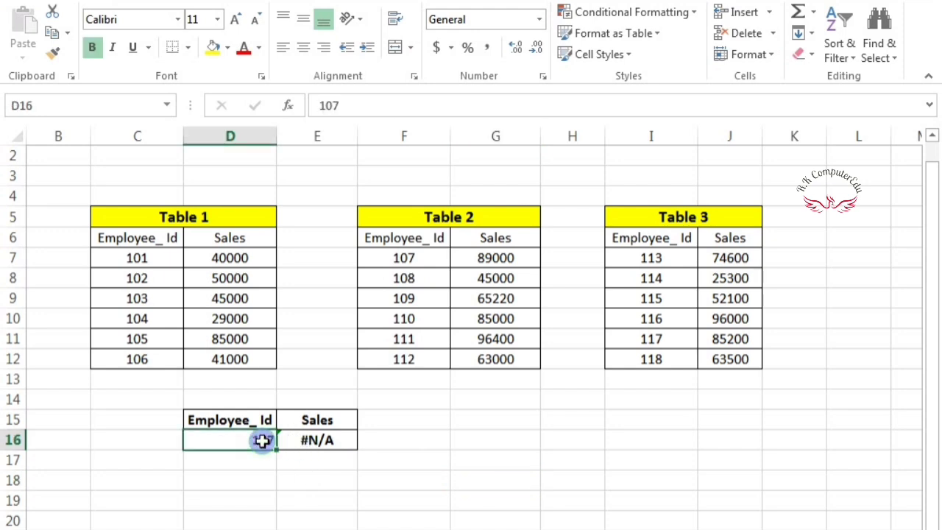
{"action": "type", "text": "11"}
{"action": "type", "text": "3"}
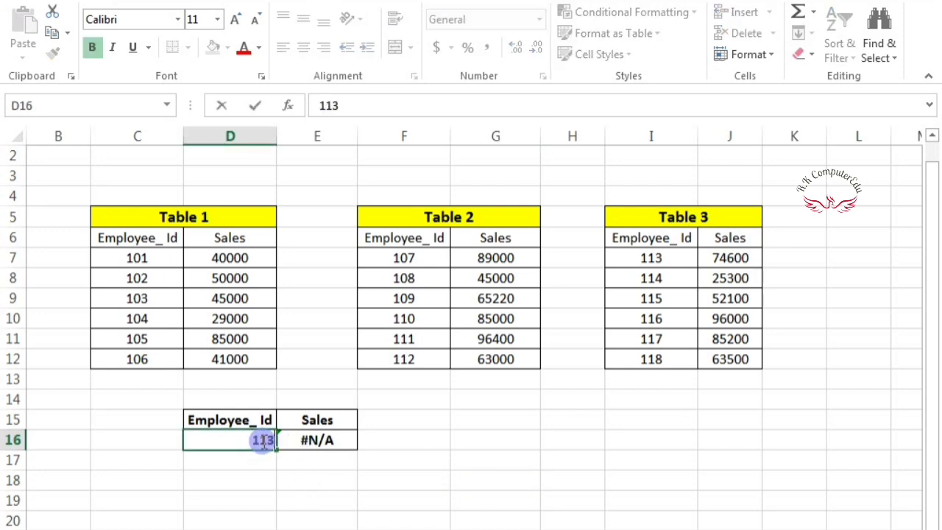
{"action": "left_click", "coordinate": [326, 441]}
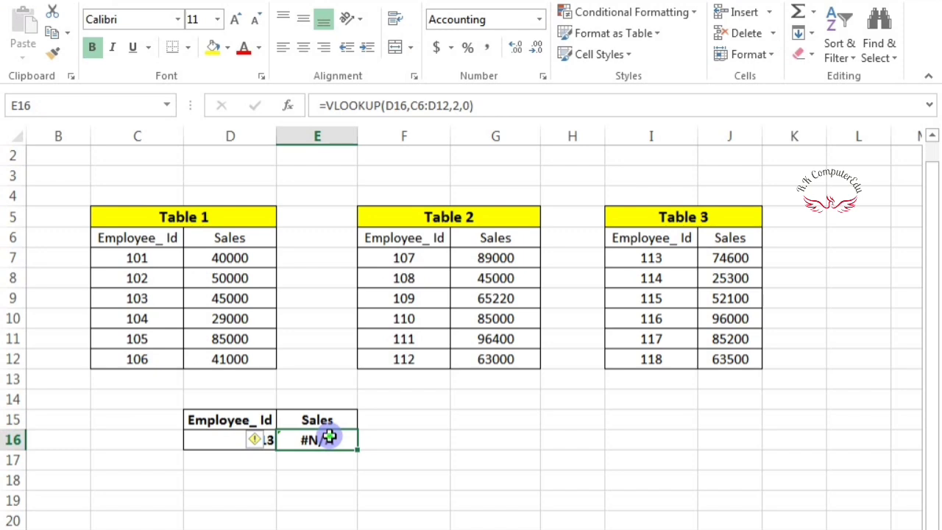
- Begin wrapping E16's VLOOKUP in IFERROR, adding the comma before the fallback
{"action": "double_click", "coordinate": [329, 437]}
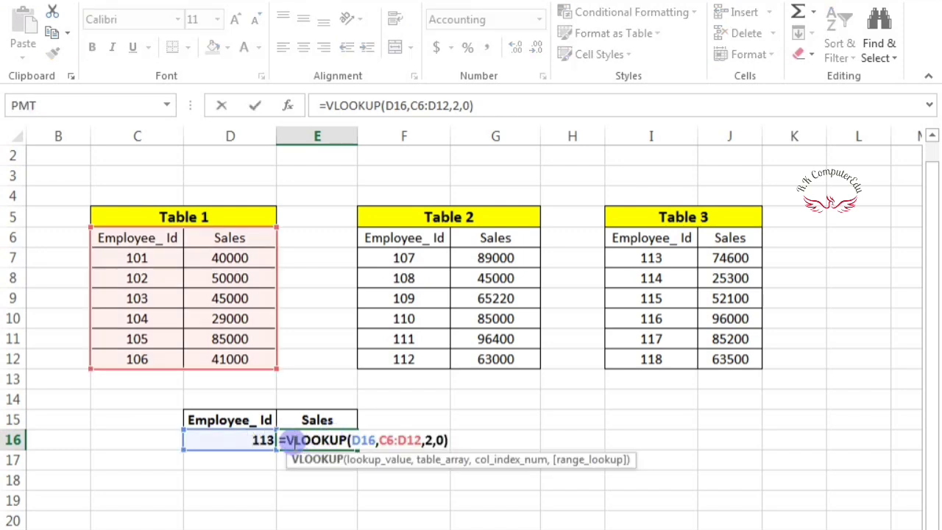
{"action": "left_click", "coordinate": [286, 442]}
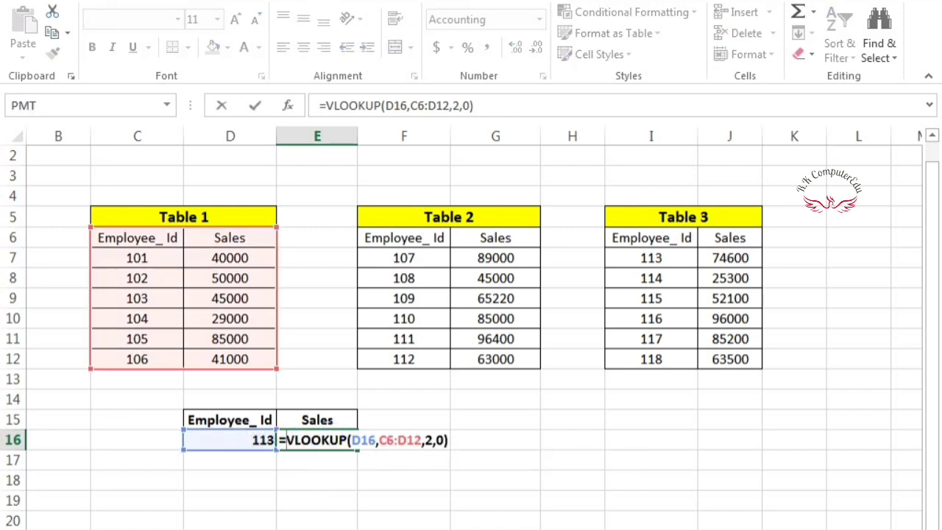
{"action": "type", "text": "ife"}
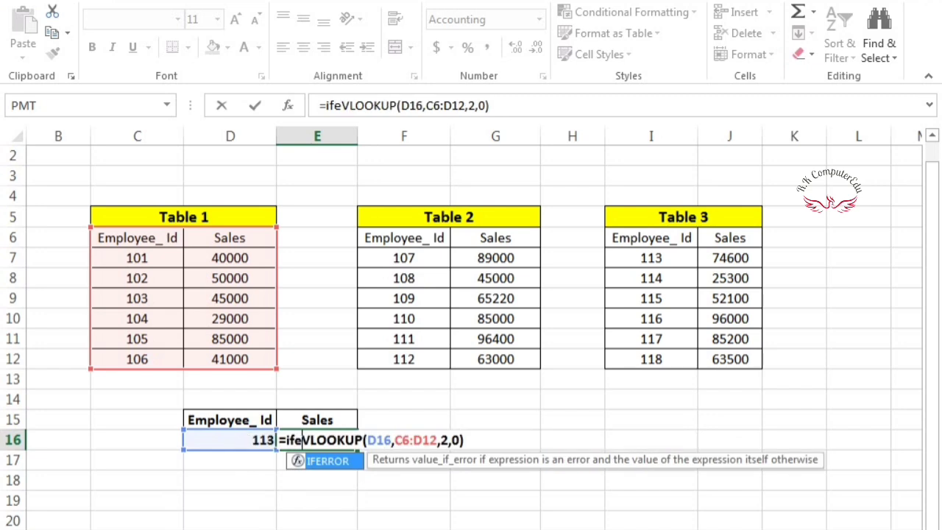
{"action": "key", "text": "Tab"}
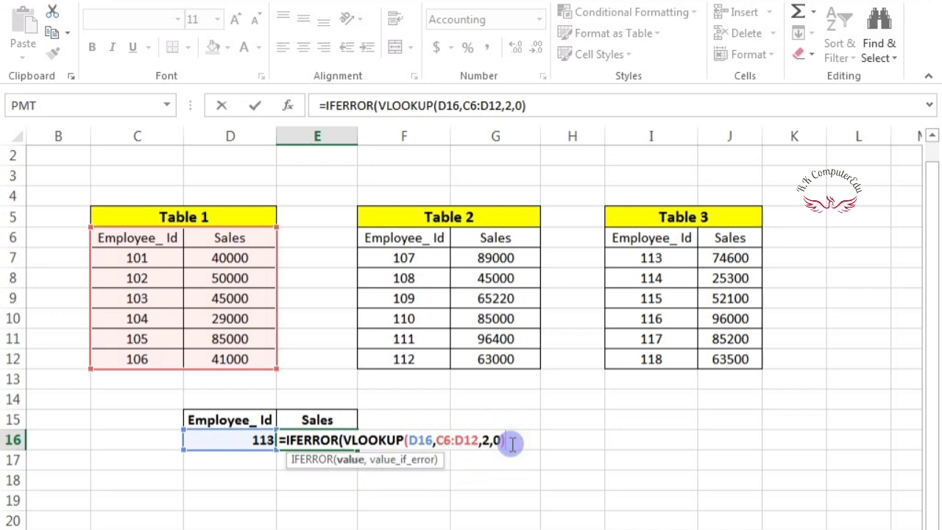
{"action": "type", "text": ","}
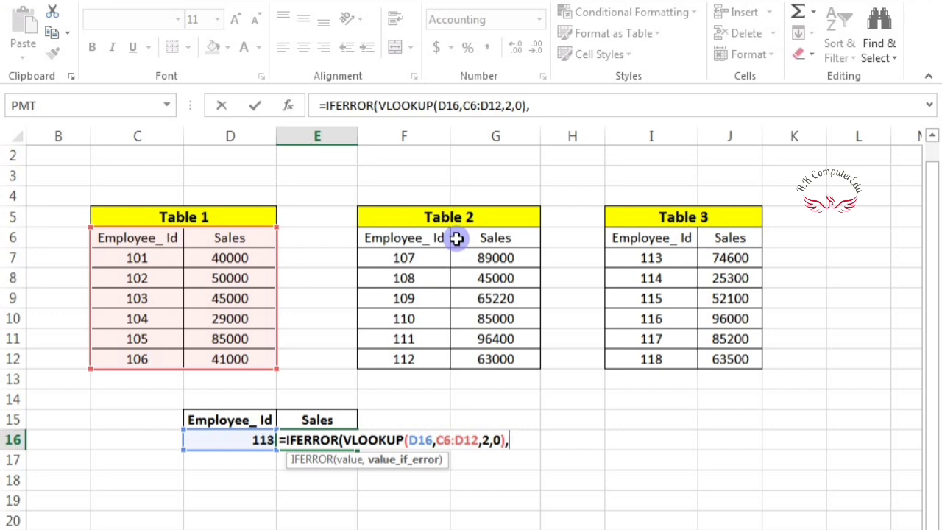
- Add VLOOKUP(D16,Table_2,2,0) as E16's IFERROR fallback and close the formula
{"action": "type", "text": "vlo"}
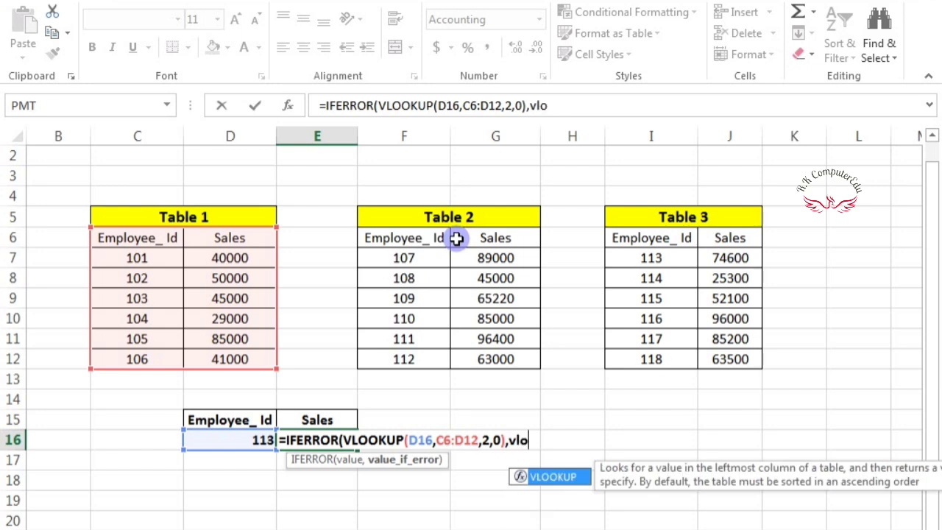
{"action": "key", "text": "Tab"}
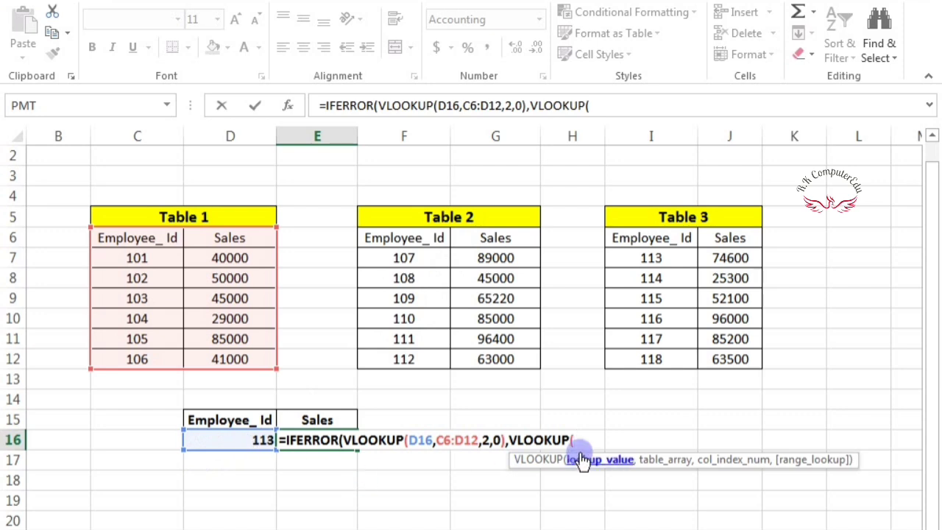
{"action": "left_click", "coordinate": [229, 443]}
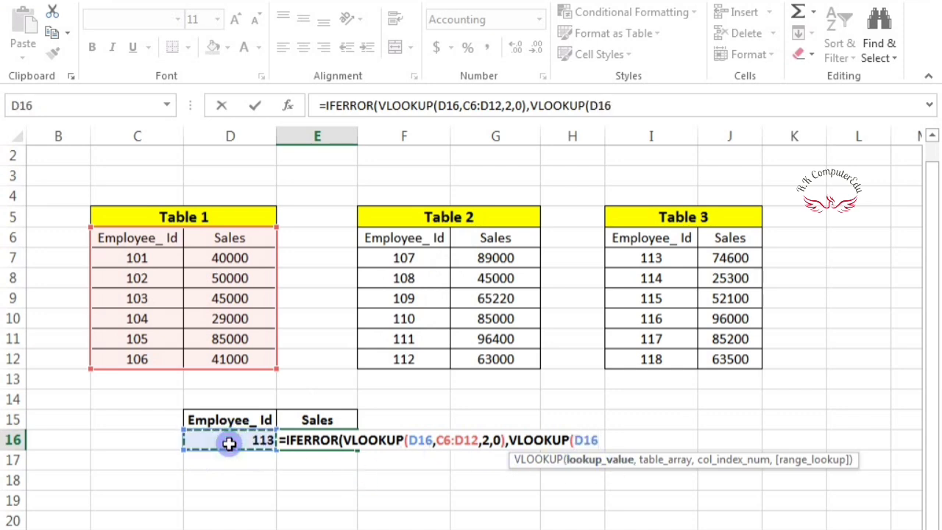
{"action": "type", "text": ","}
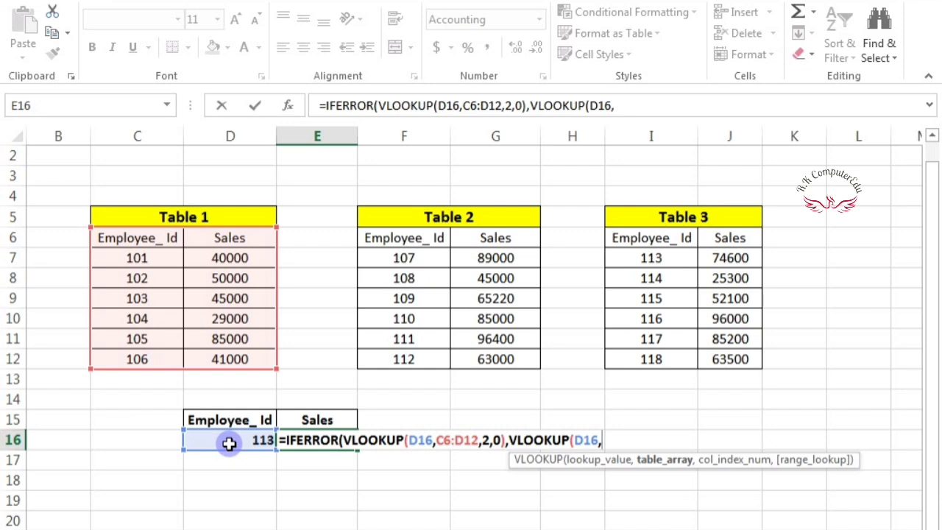
{"action": "type", "text": "T"}
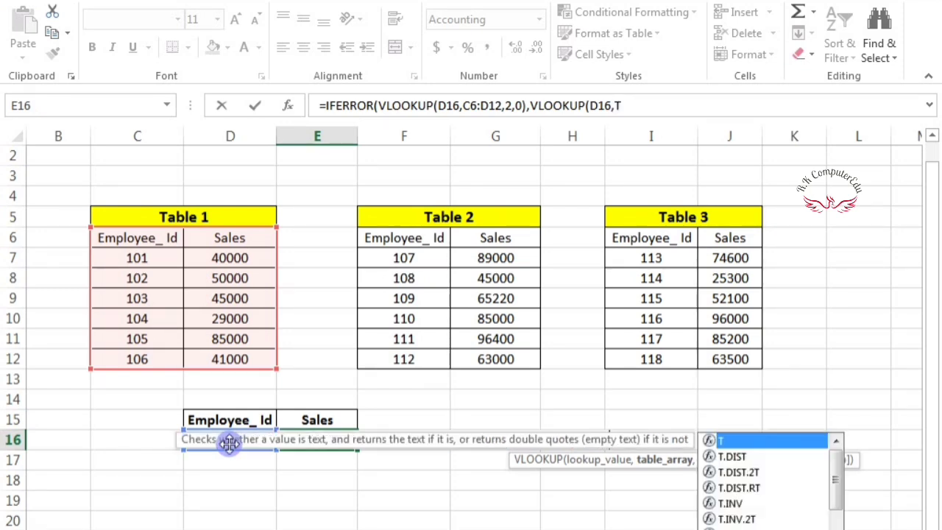
{"action": "type", "text": "ab"}
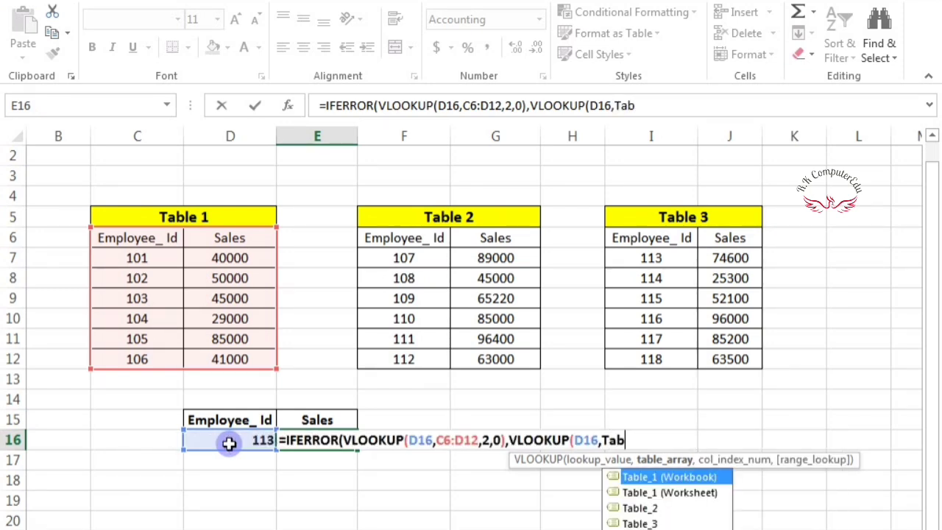
{"action": "left_click", "coordinate": [646, 509]}
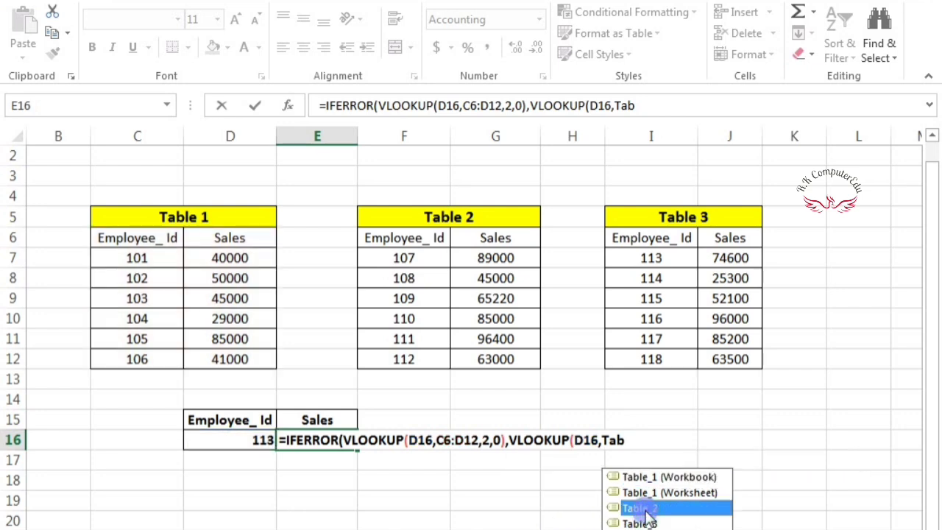
{"action": "double_click", "coordinate": [646, 509]}
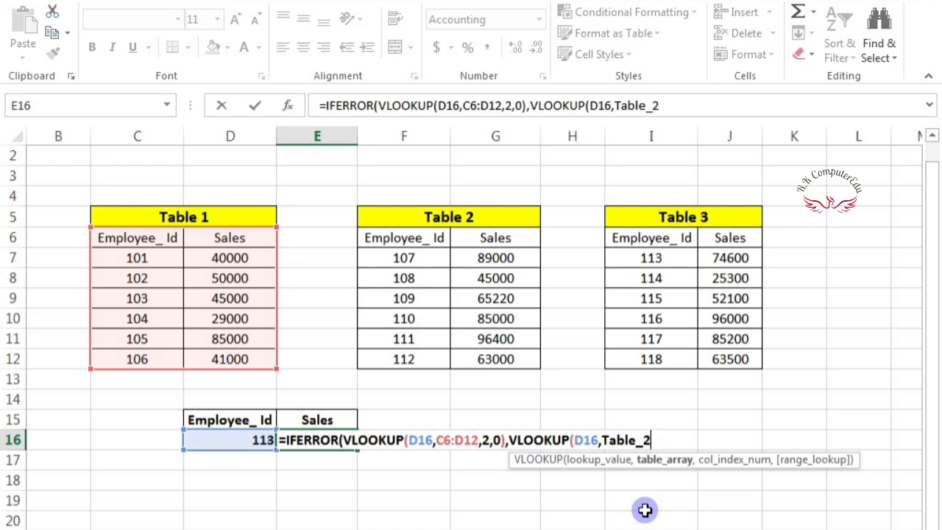
{"action": "type", "text": ","}
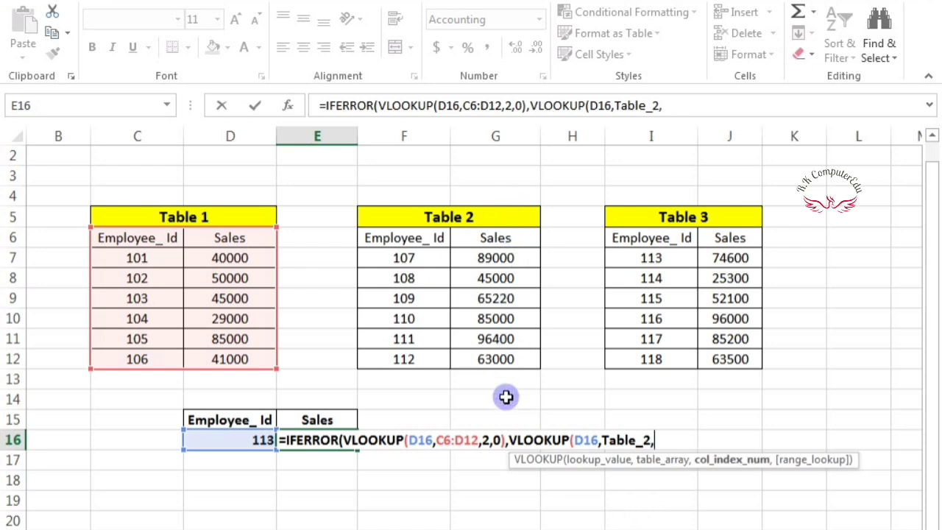
{"action": "type", "text": "2,"}
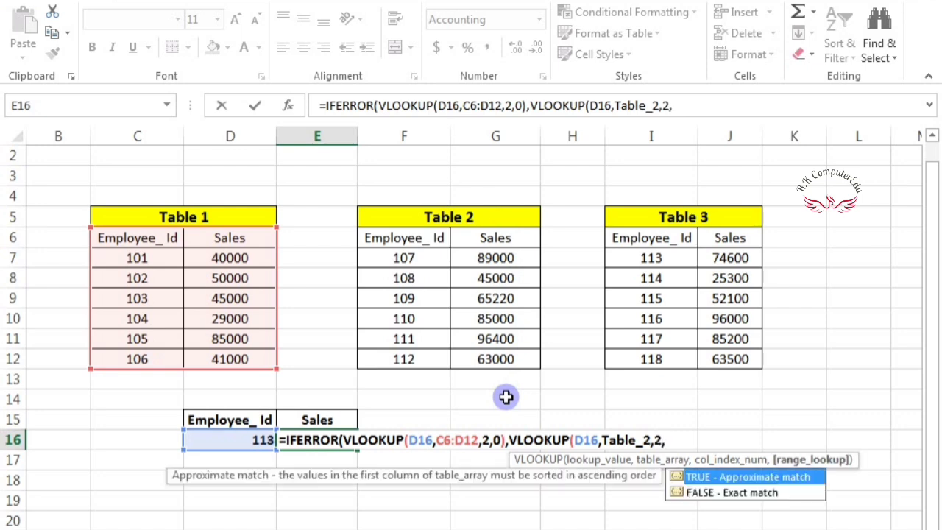
{"action": "type", "text": "0)"}
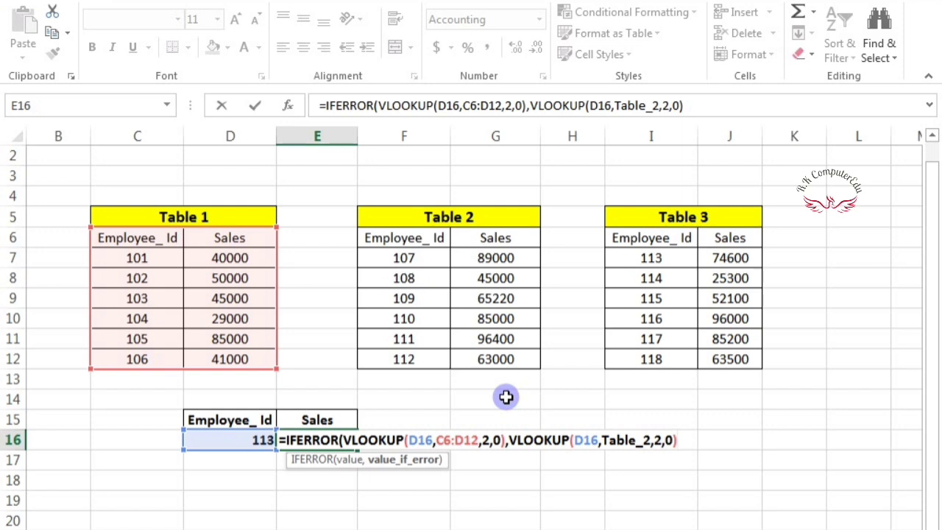
{"action": "type", "text": ")"}
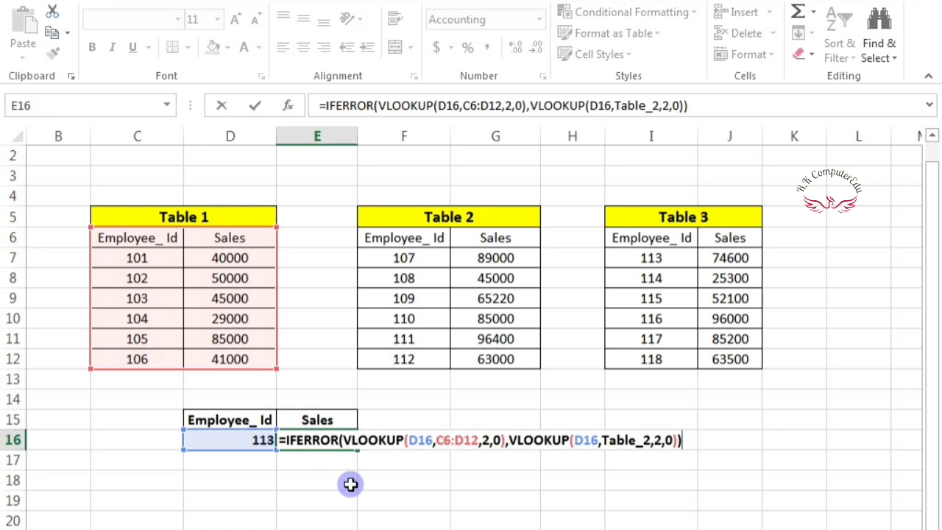
{"action": "key", "text": "Return"}
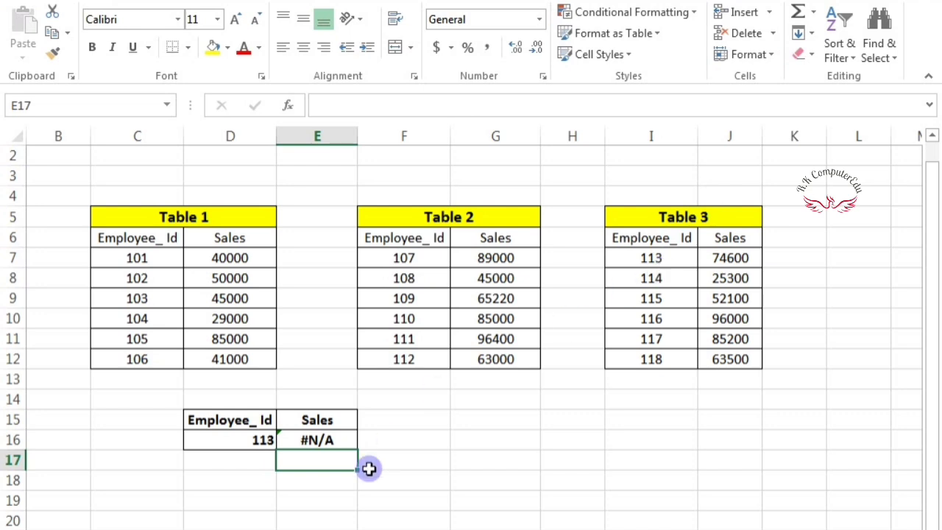
- Test Employee_Ids 110 (returns 85,000.00) and 117 (#N/A), then reopen E16's formula
{"action": "left_click", "coordinate": [244, 437]}
{"action": "type", "text": "11"}
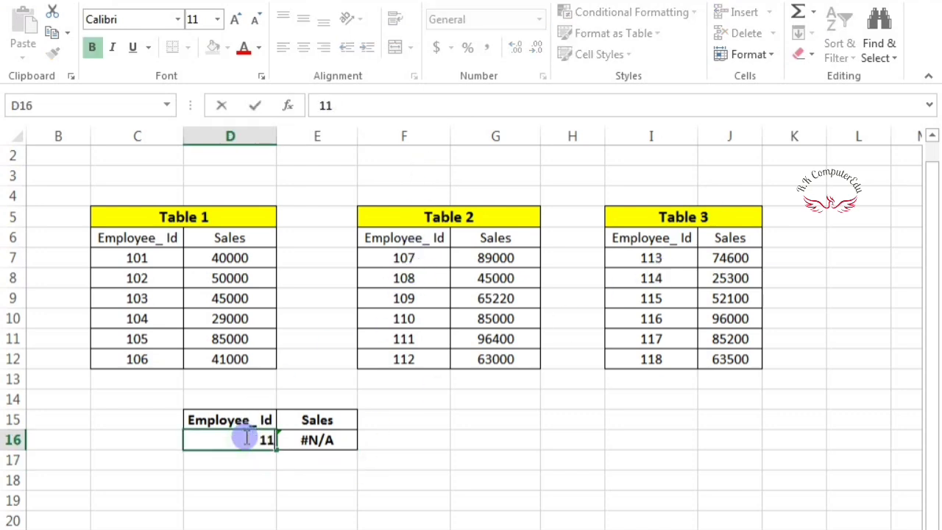
{"action": "type", "text": "0"}
{"action": "key", "text": "Return"}
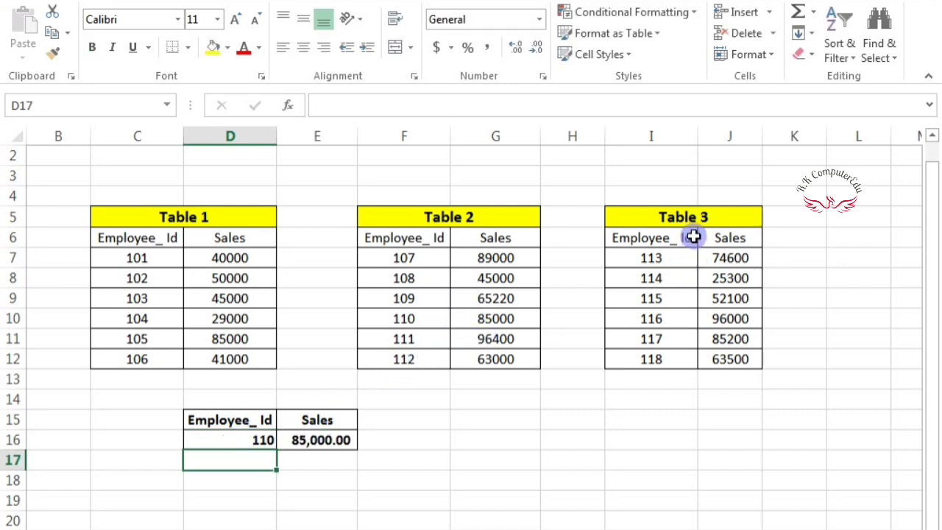
{"action": "left_click", "coordinate": [239, 442]}
{"action": "type", "text": "117"}
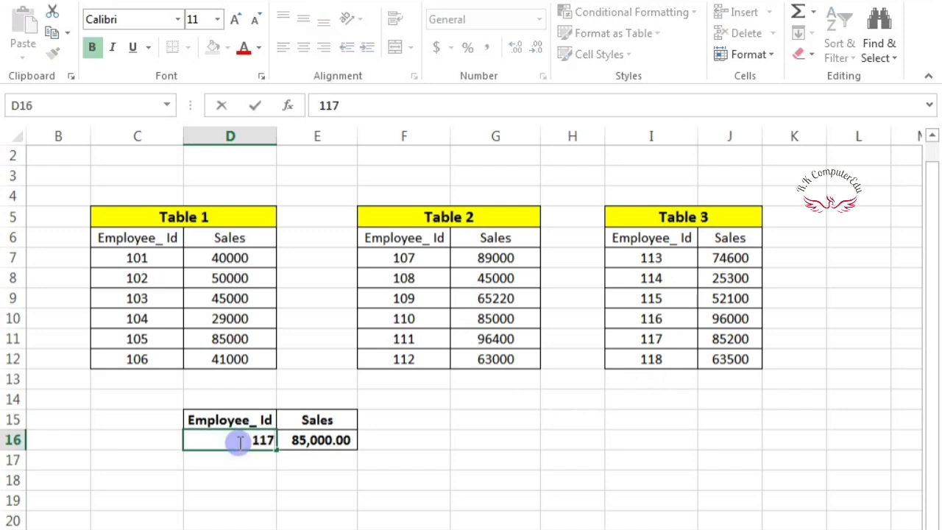
{"action": "key", "text": "Return"}
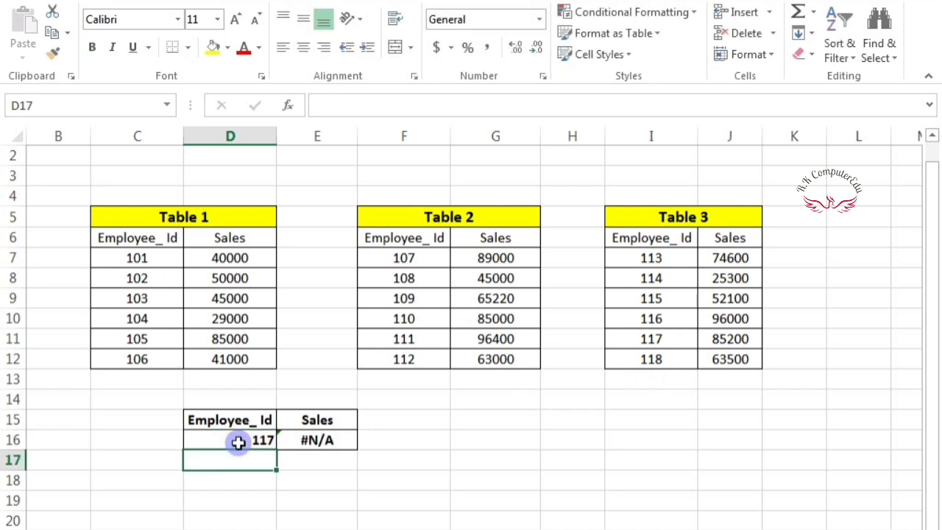
{"action": "double_click", "coordinate": [317, 441]}
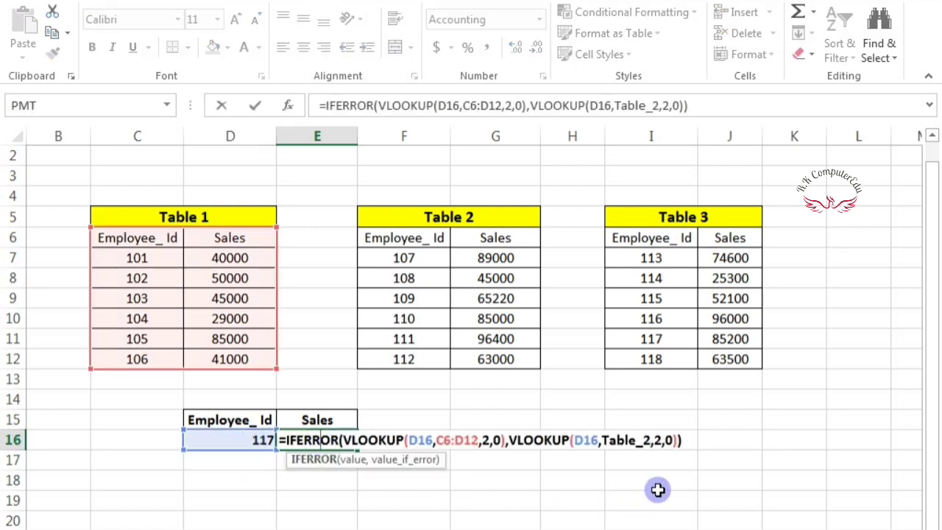
- Wrap E16's existing nested lookup formula in an outer IFERROR, followed by a comma for its fallback
{"action": "left_click", "coordinate": [693, 441]}
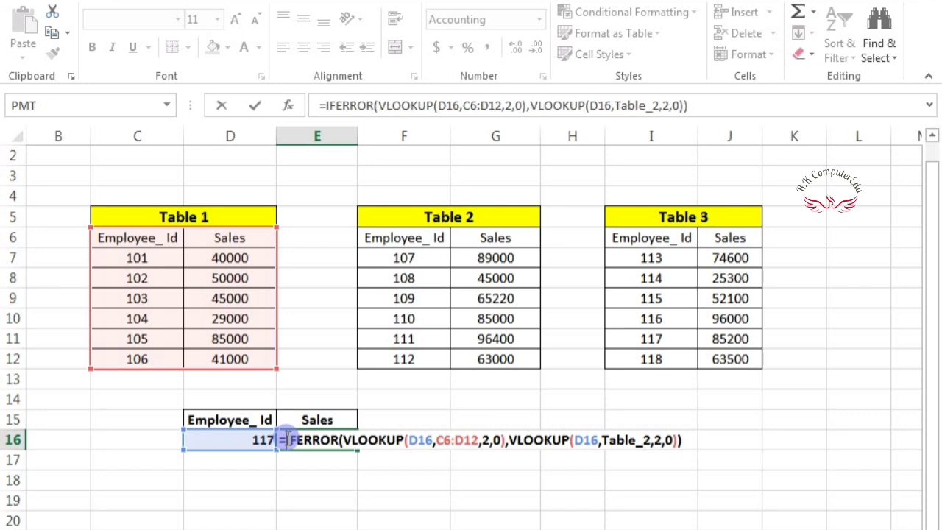
{"action": "type", "text": "if"}
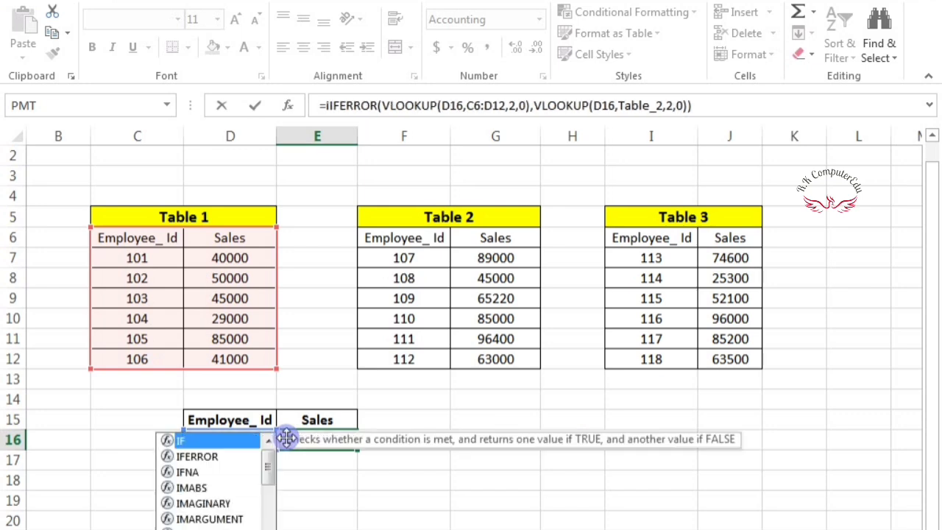
{"action": "key", "text": "Down"}
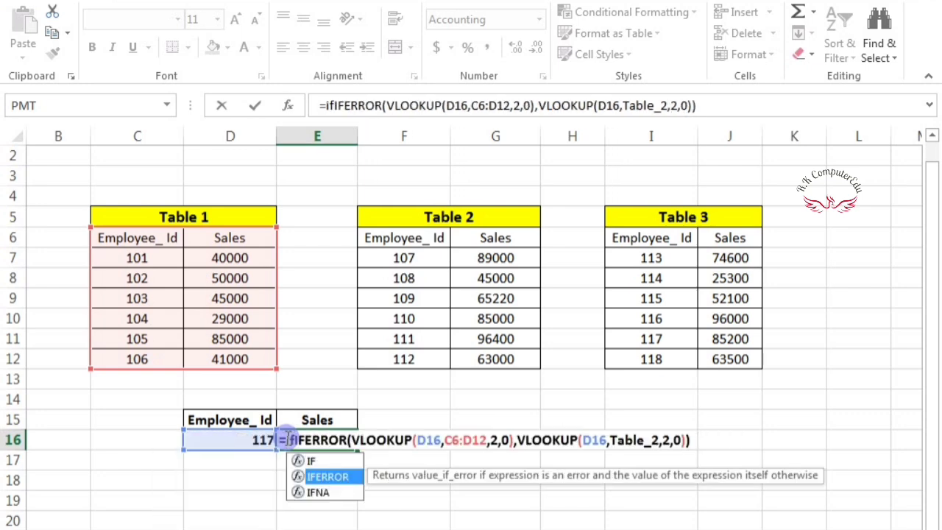
{"action": "key", "text": "Tab"}
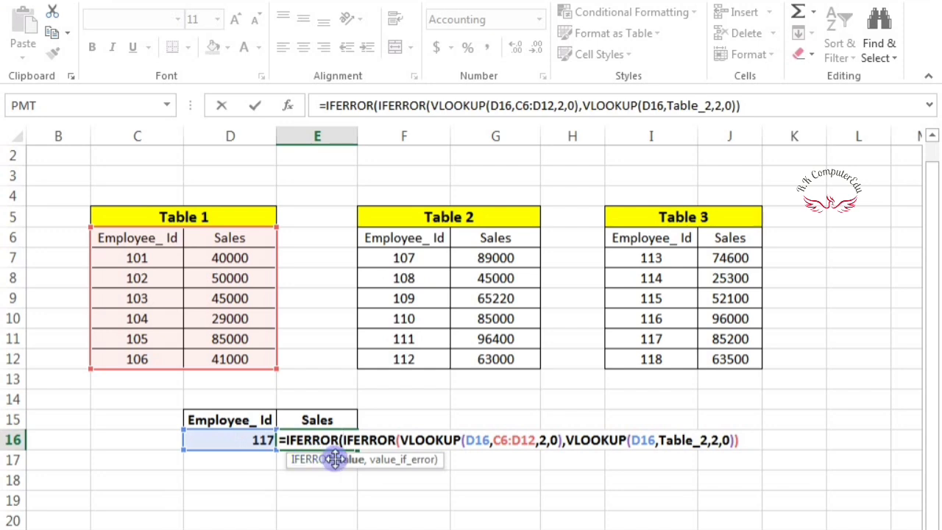
{"action": "left_click", "coordinate": [745, 437]}
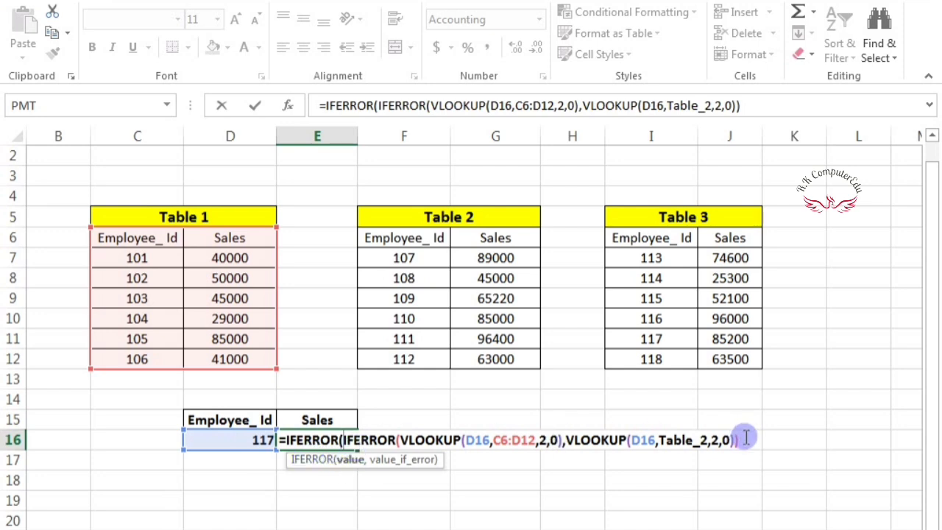
{"action": "type", "text": ","}
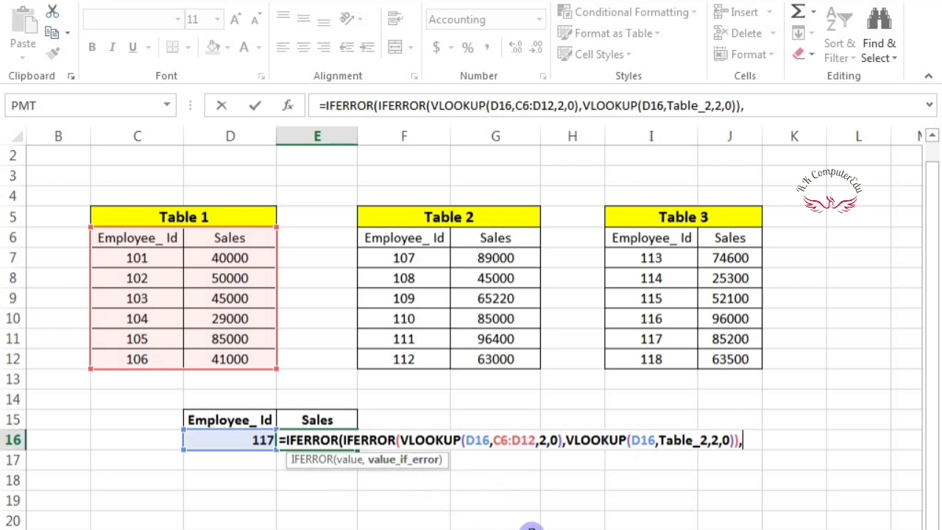
- Add VLOOKUP(D16,Table_3,2,0) as the final fallback in E16 and enter the formula
{"action": "type", "text": "vlo"}
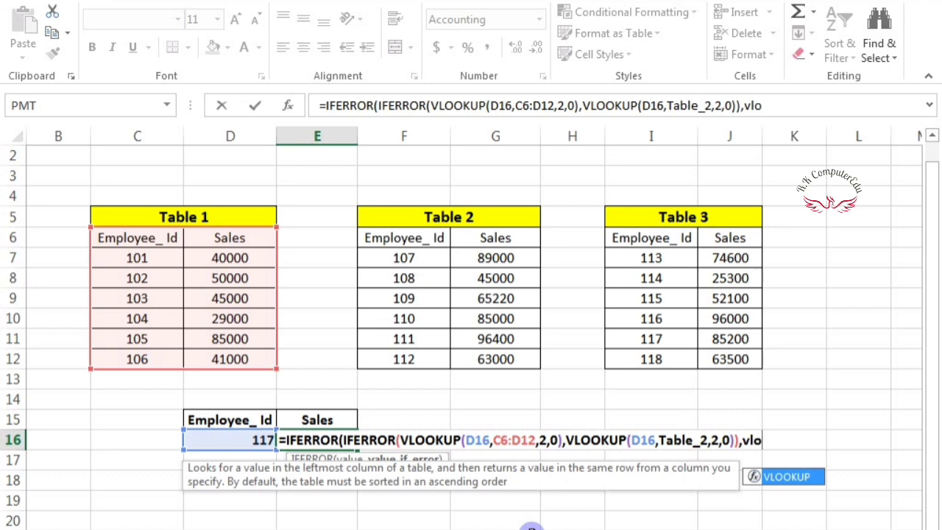
{"action": "key", "text": "Tab"}
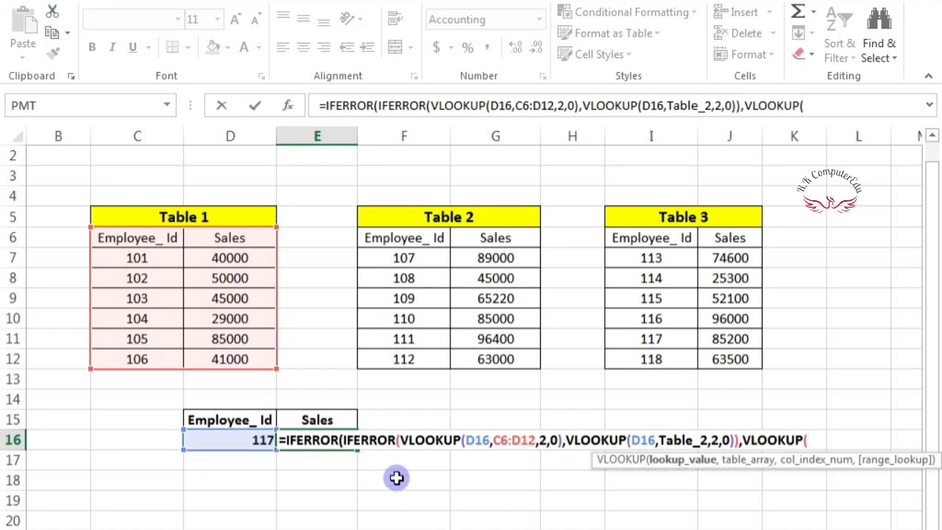
{"action": "left_click", "coordinate": [231, 440]}
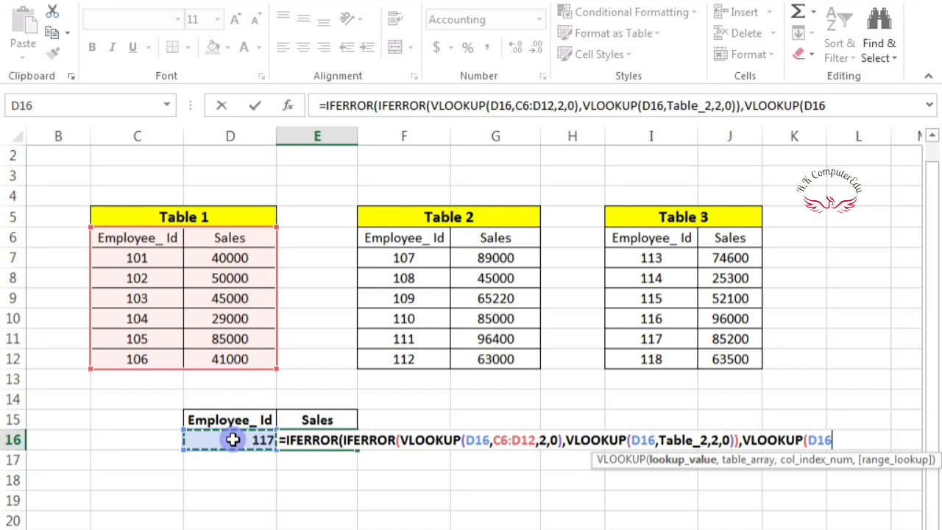
{"action": "type", "text": ","}
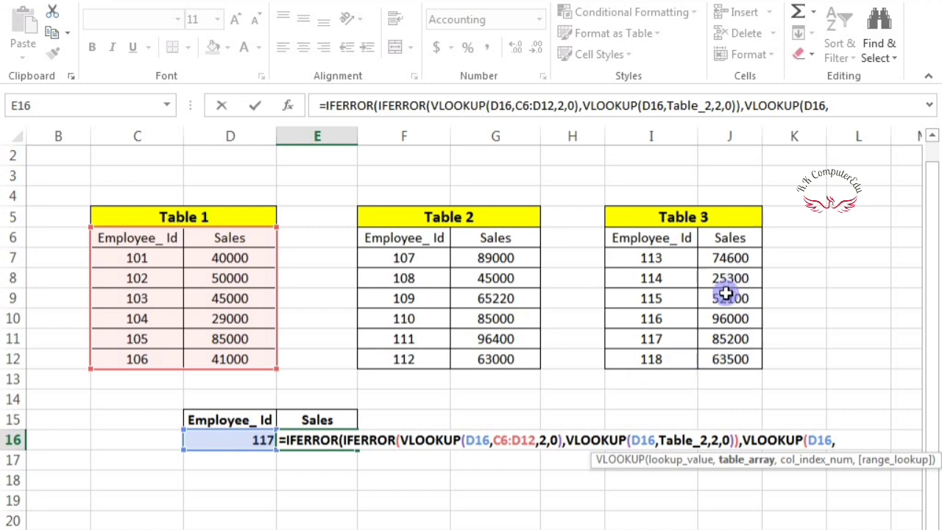
{"action": "type", "text": "Table"}
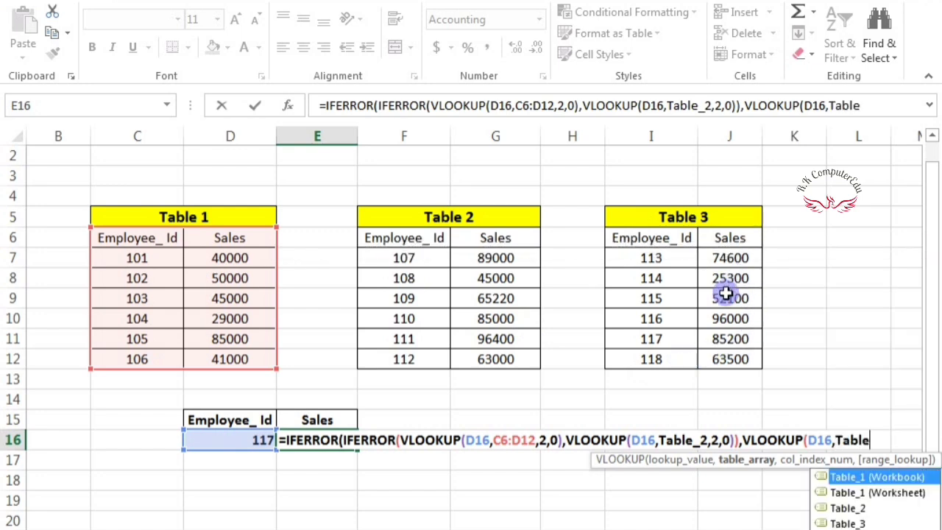
{"action": "left_click", "coordinate": [860, 522]}
{"action": "double_click", "coordinate": [859, 522]}
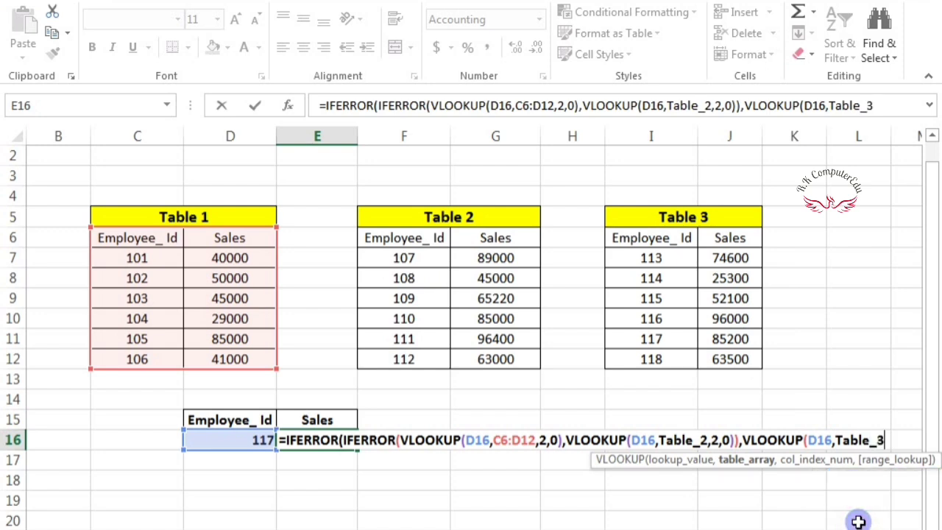
{"action": "type", "text": ","}
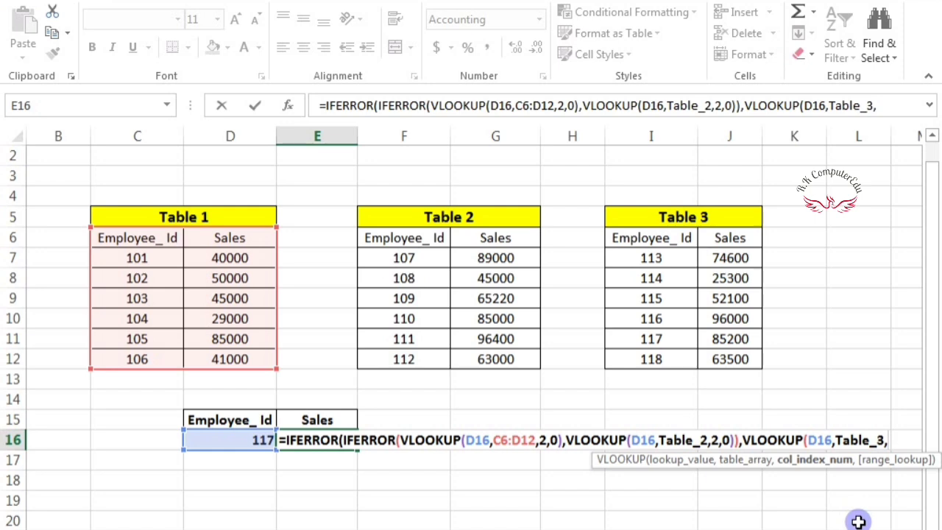
{"action": "type", "text": "2,"}
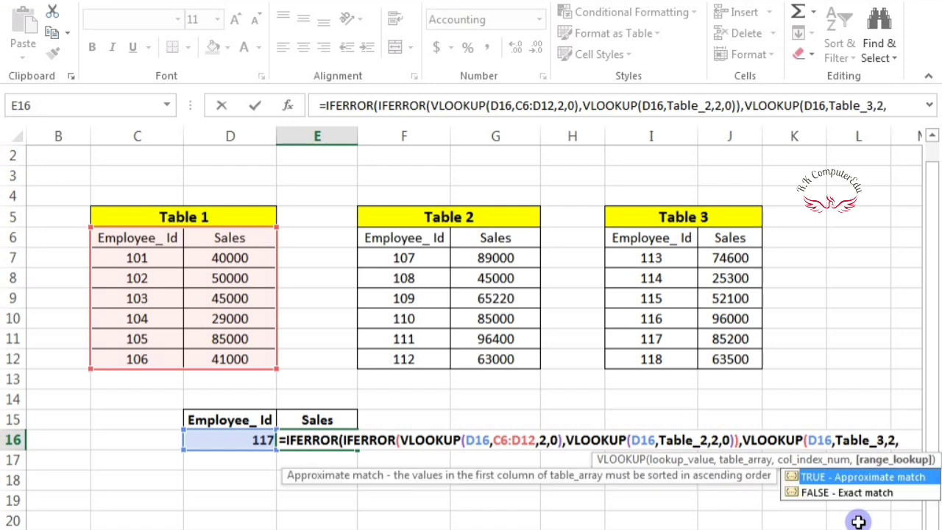
{"action": "type", "text": "0)"}
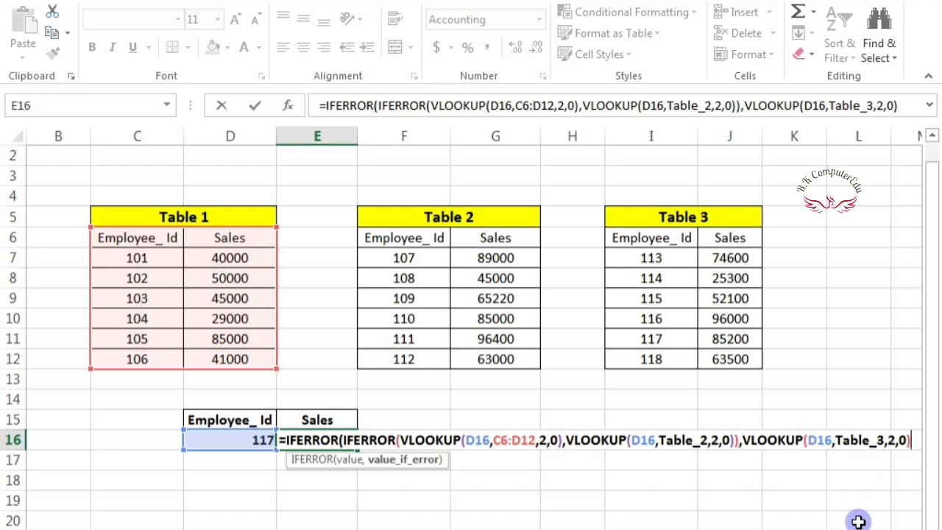
{"action": "type", "text": ")"}
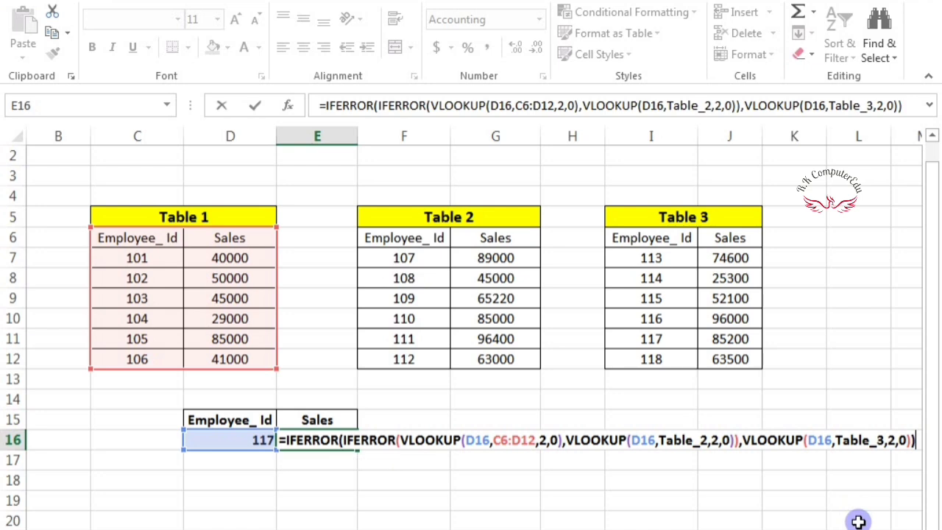
{"action": "key", "text": "Return"}
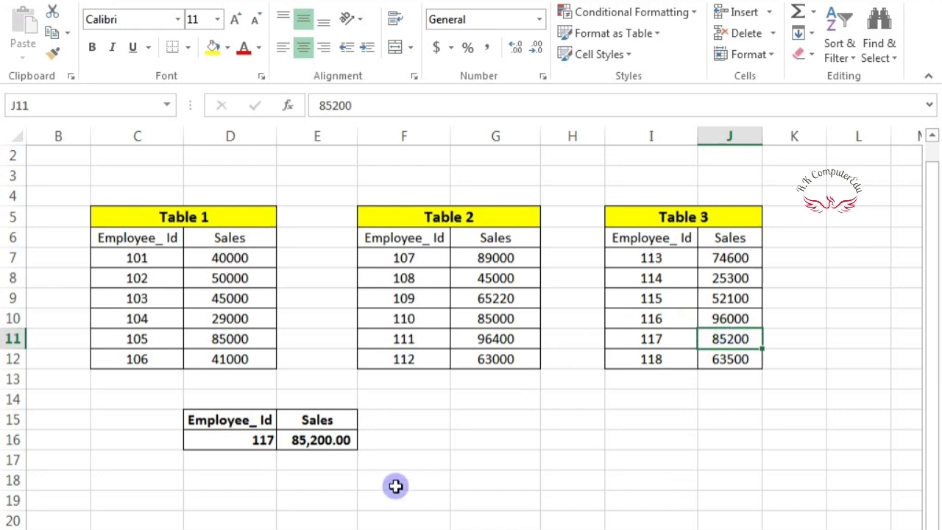
- Test the lookup by entering Employee_Id 104, then 109, in D16
{"action": "left_click", "coordinate": [240, 439]}
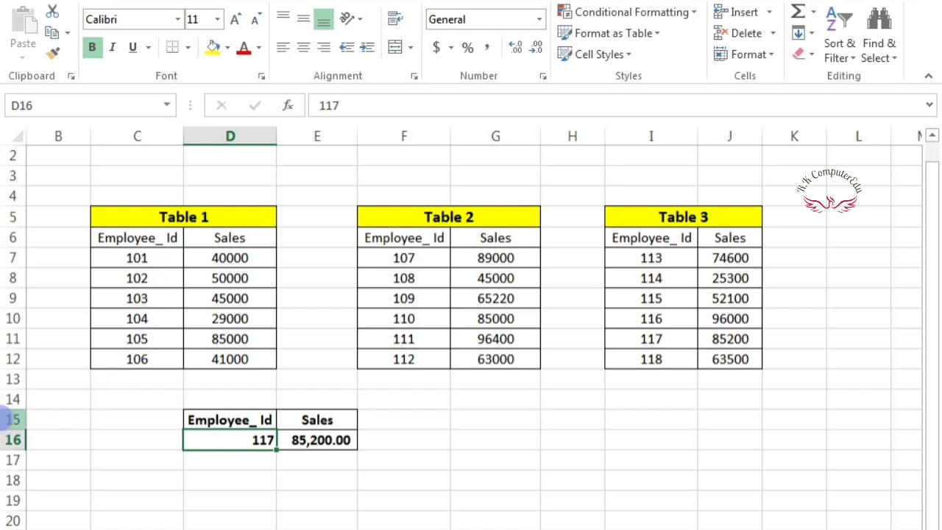
{"action": "type", "text": "104"}
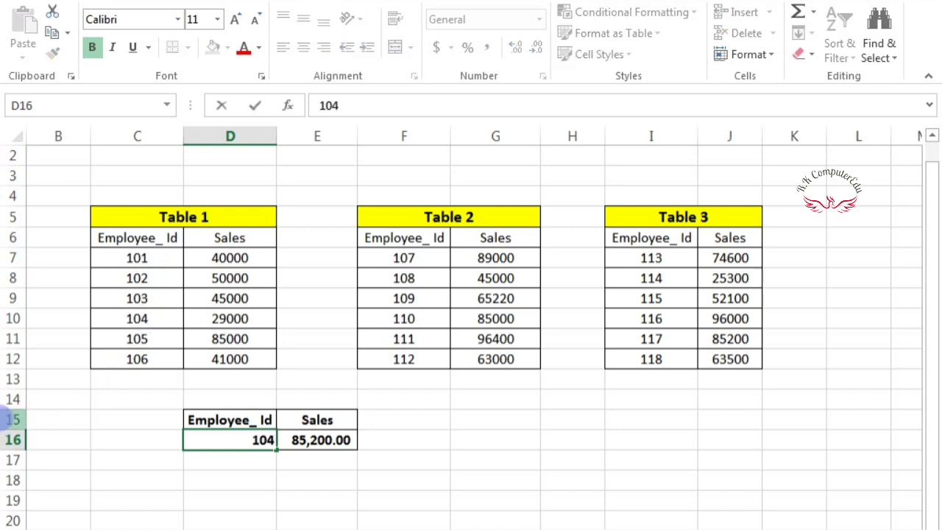
{"action": "key", "text": "Return"}
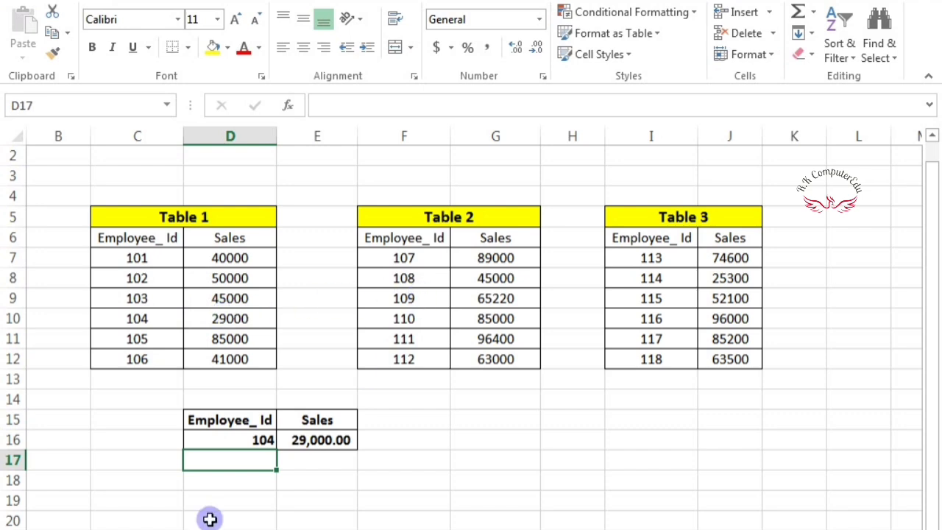
{"action": "left_click", "coordinate": [227, 434]}
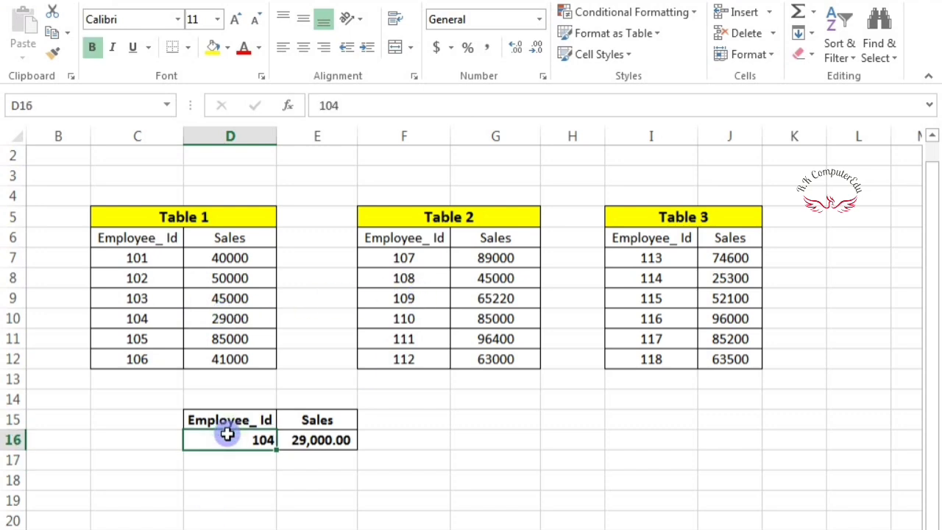
{"action": "type", "text": "109"}
{"action": "key", "text": "Return"}
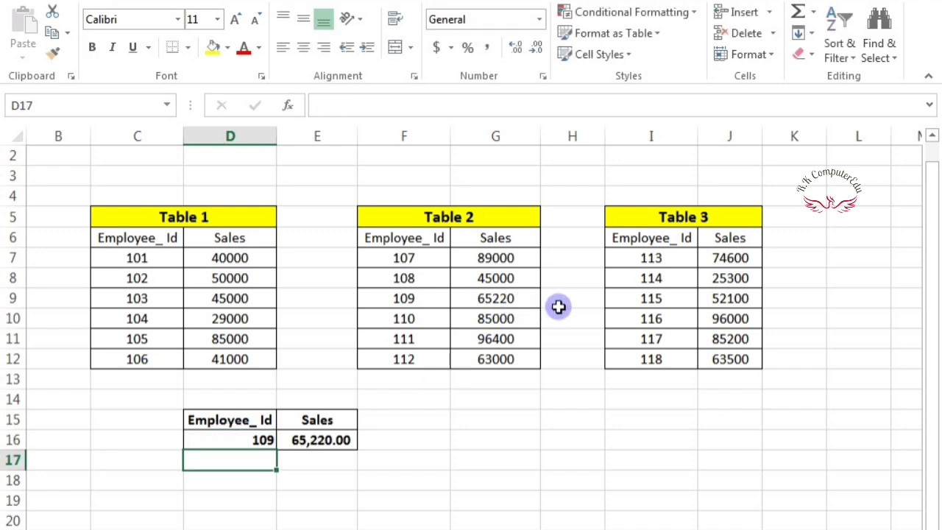
- Enter Employee_Id 116 in D16 and confirm Sales shows 96,000.00 from Table 3
{"action": "left_click", "coordinate": [660, 316]}
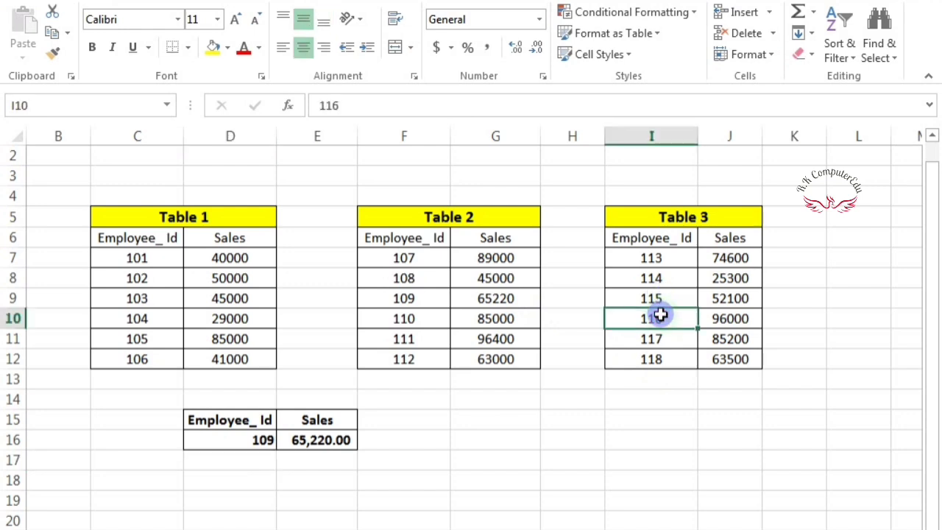
{"action": "left_click", "coordinate": [257, 437]}
{"action": "type", "text": "116"}
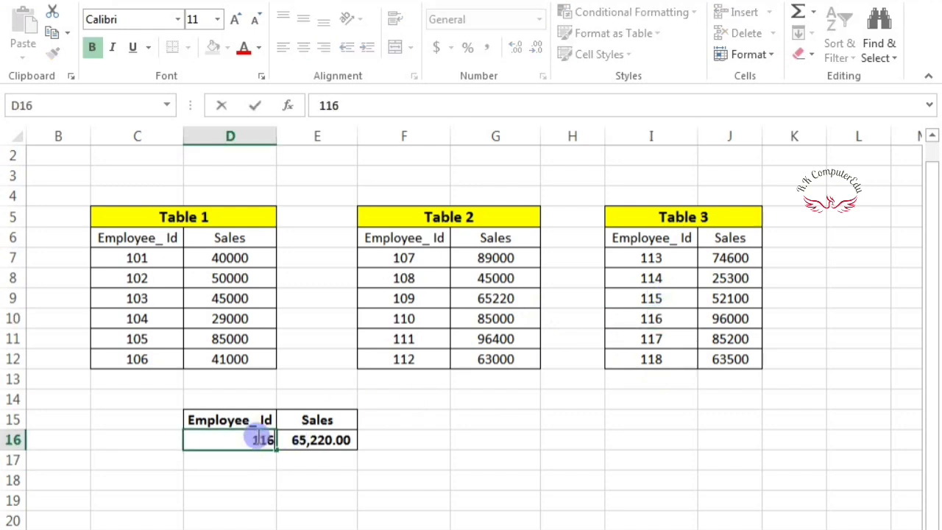
{"action": "key", "text": "Return"}
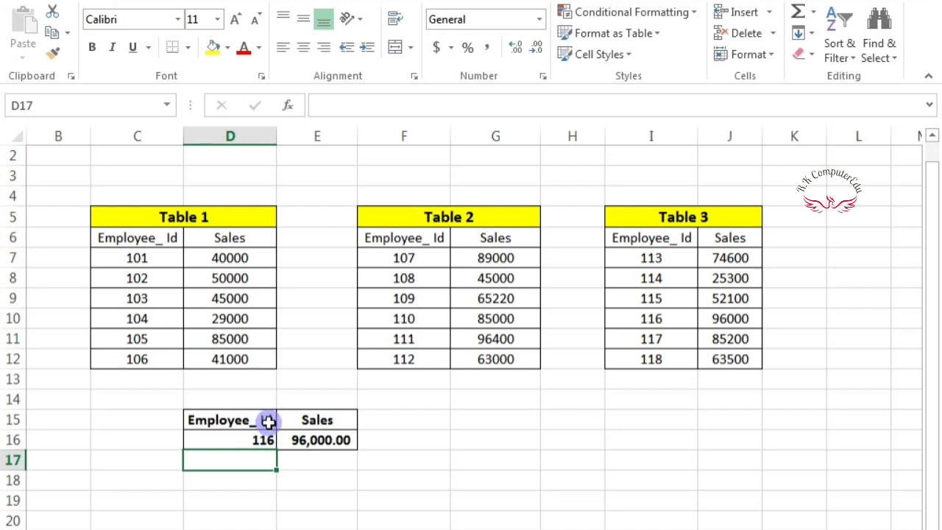
{"action": "left_click", "coordinate": [708, 315]}
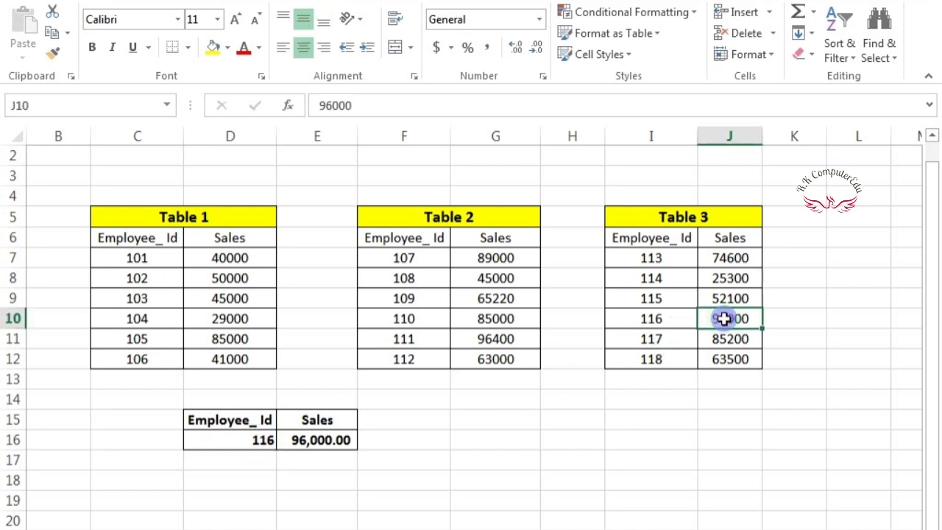
{"action": "left_click", "coordinate": [430, 519]}
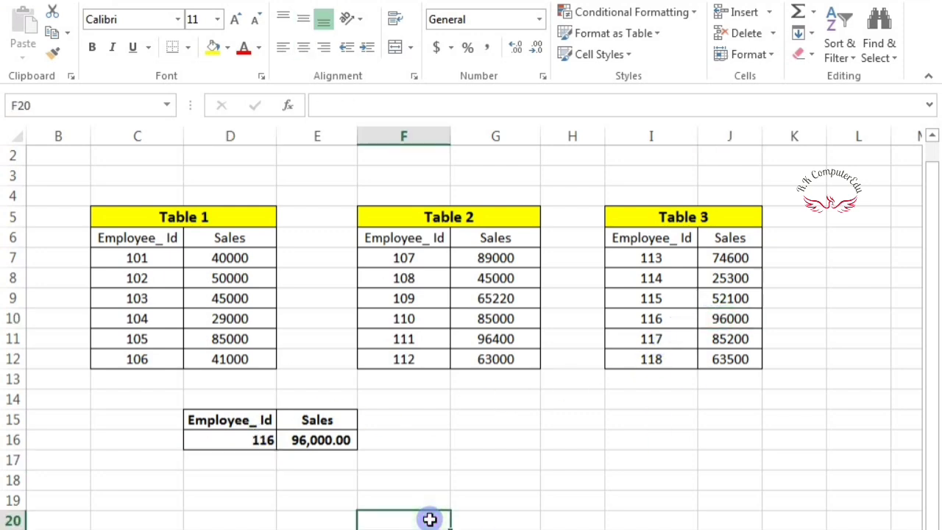